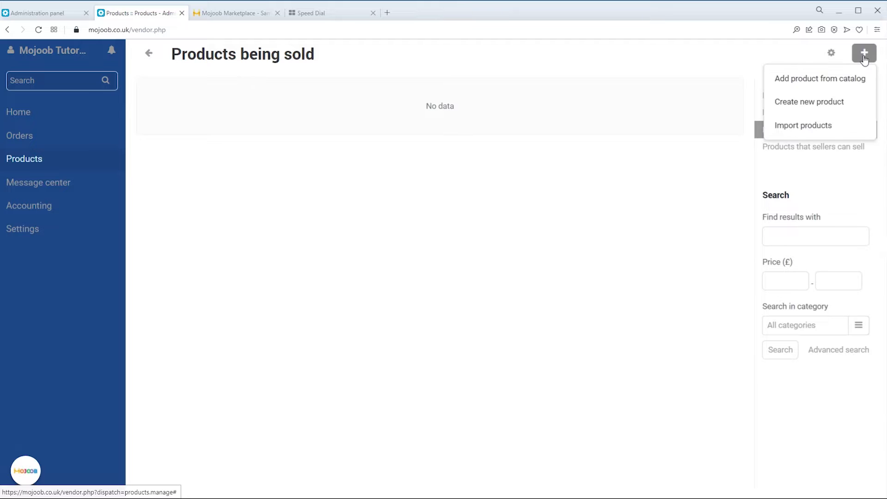
# Step: Start creating a new product and look through its General and Tags settings
pyautogui.click(842, 103)
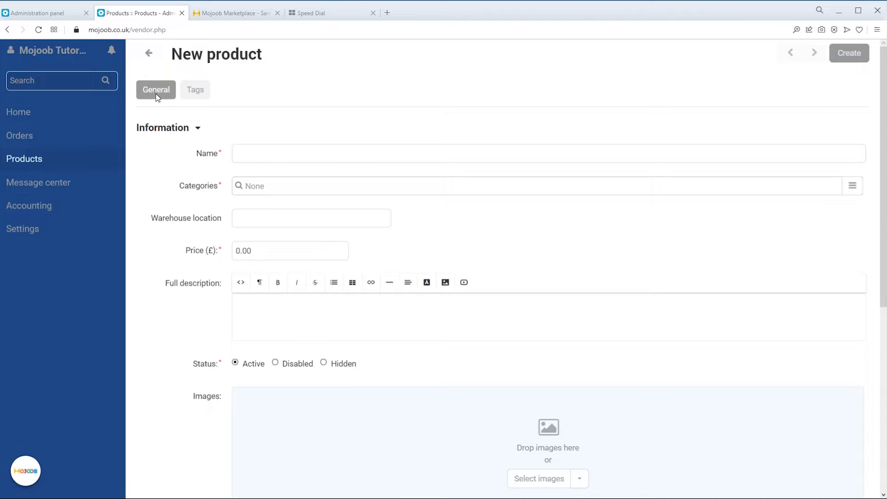
pyautogui.click(195, 92)
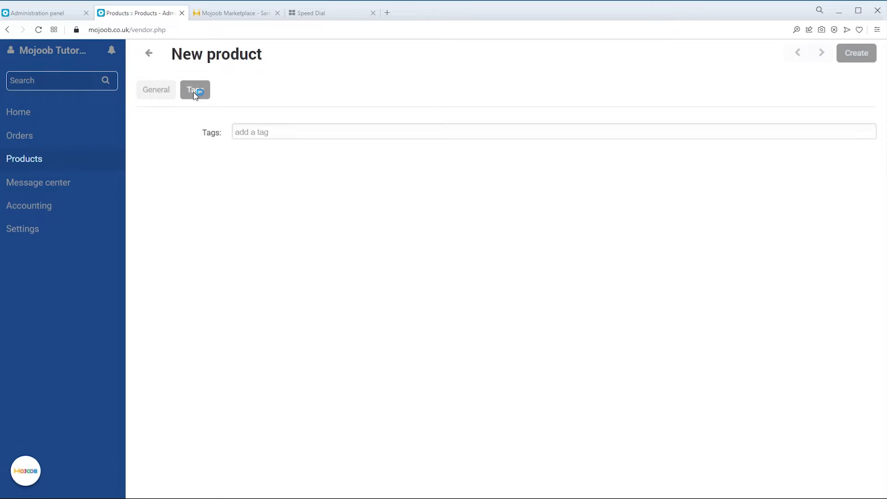
pyautogui.click(162, 94)
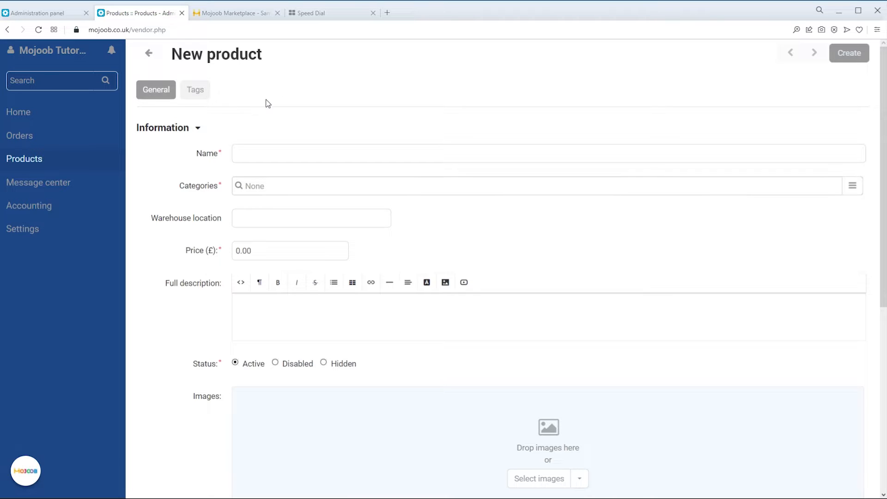
pyautogui.click(202, 92)
pyautogui.click(165, 94)
pyautogui.click(193, 91)
pyautogui.click(163, 95)
# Step: Collapse the Information, Pricing / inventory and Extra sections to review the form's structure, and expand Information again
pyautogui.click(197, 130)
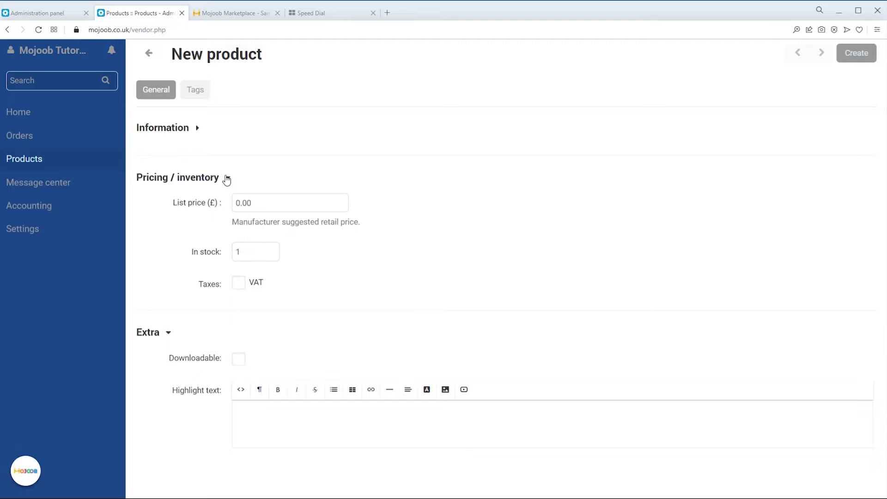
pyautogui.click(227, 180)
pyautogui.click(169, 228)
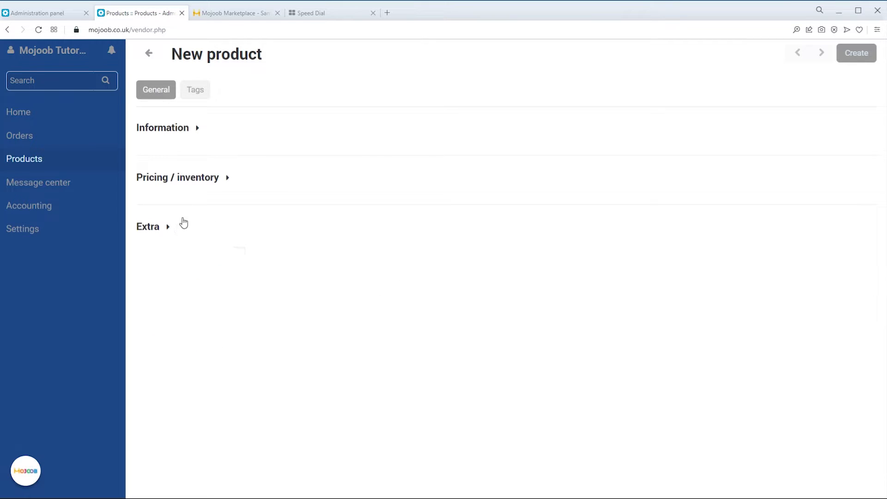
pyautogui.click(198, 130)
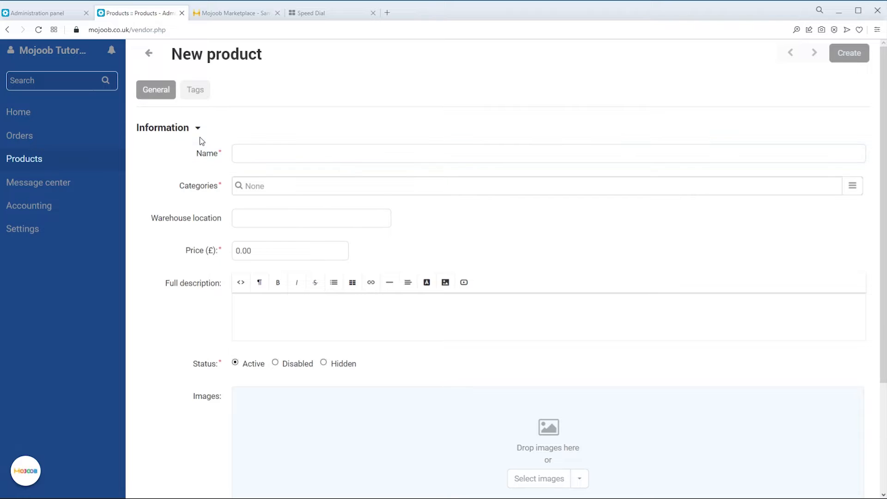
# Step: Name the product "Levi's Original Housemark Tee - Blue" and assign it to Tops, T-Shirts & Shirts under Men's Clothing
pyautogui.click(246, 151)
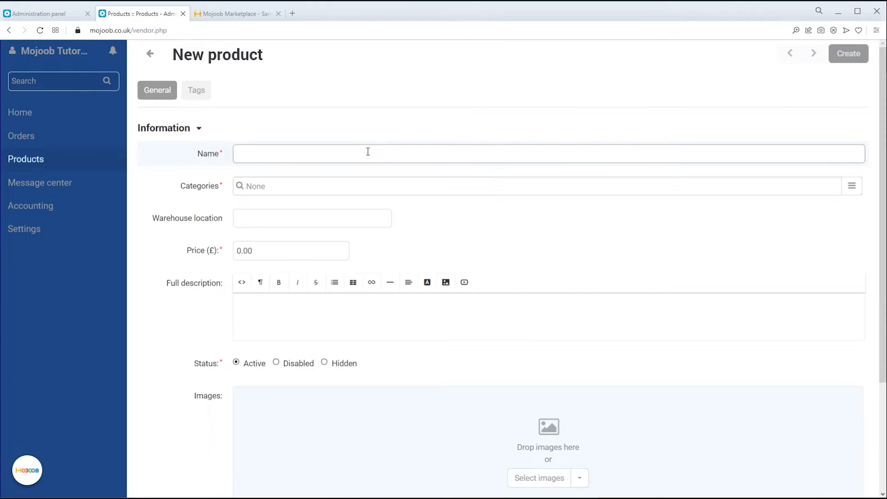
pyautogui.write('Levi’s Original Housemark Tee - Blue')
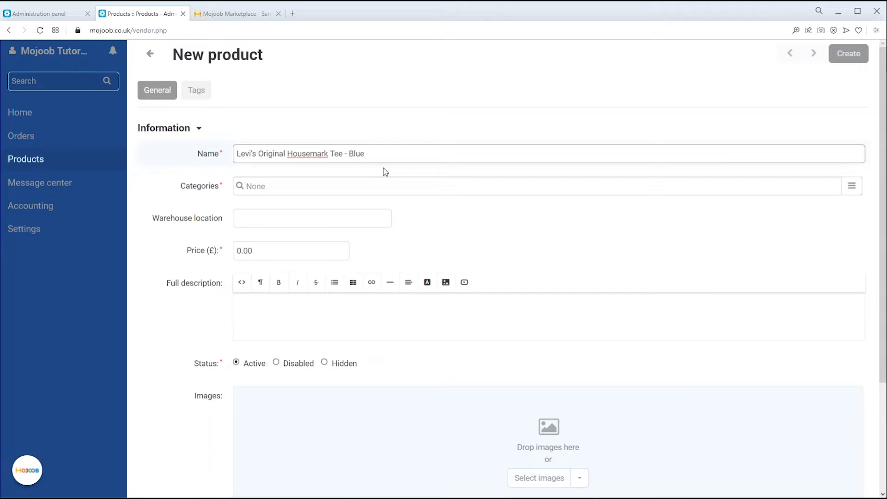
pyautogui.click(379, 187)
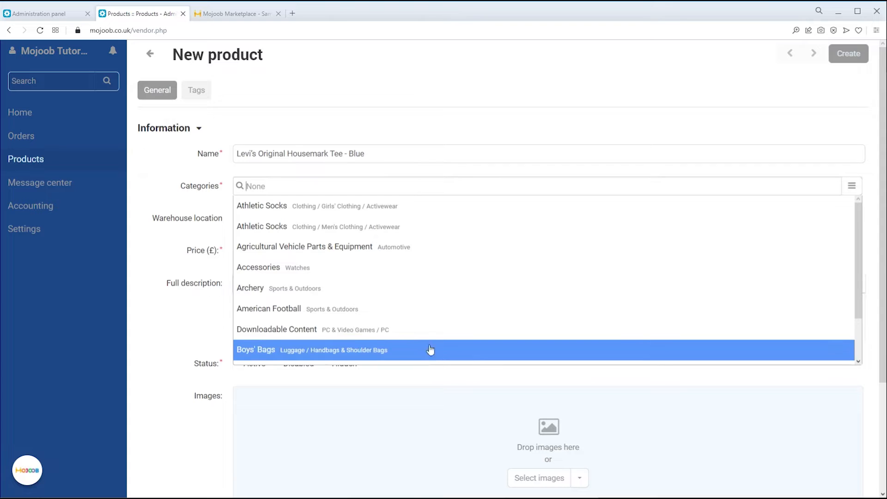
pyautogui.write('t-shirt')
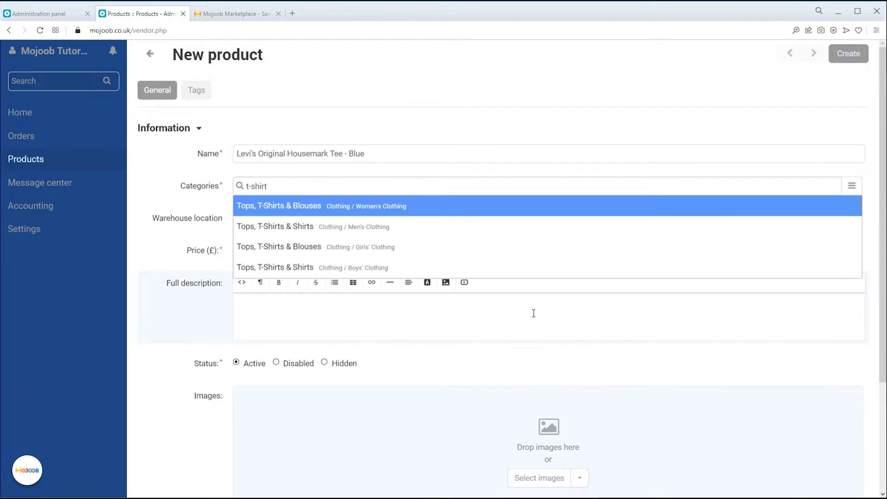
pyautogui.click(416, 228)
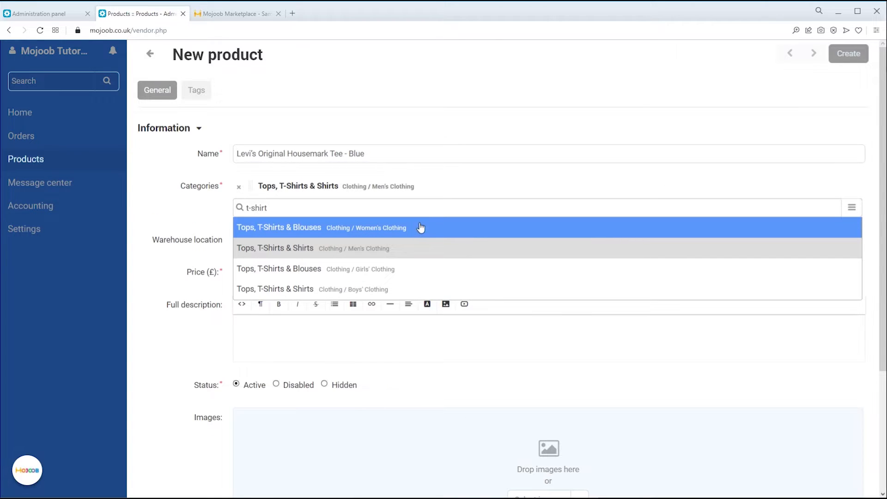
pyautogui.click(542, 171)
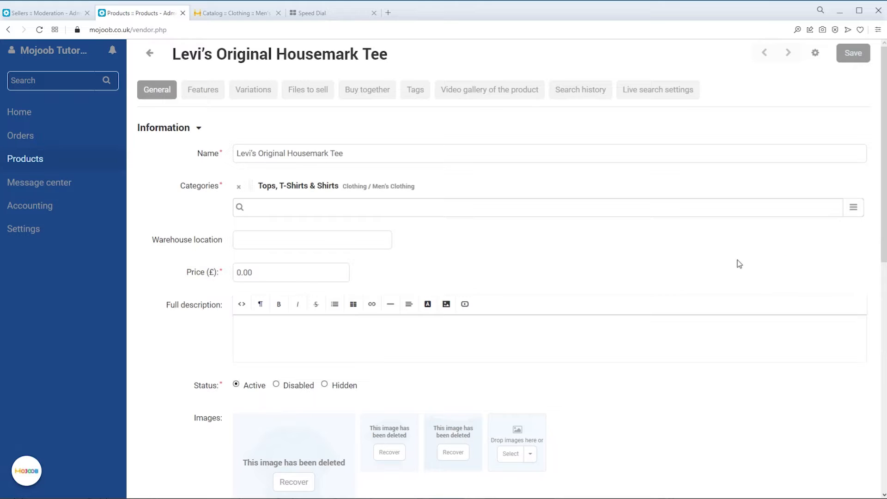
# Step: Enter the warehouse location A2-R5-S3-B4 and set the product price to £12.00
pyautogui.click(366, 245)
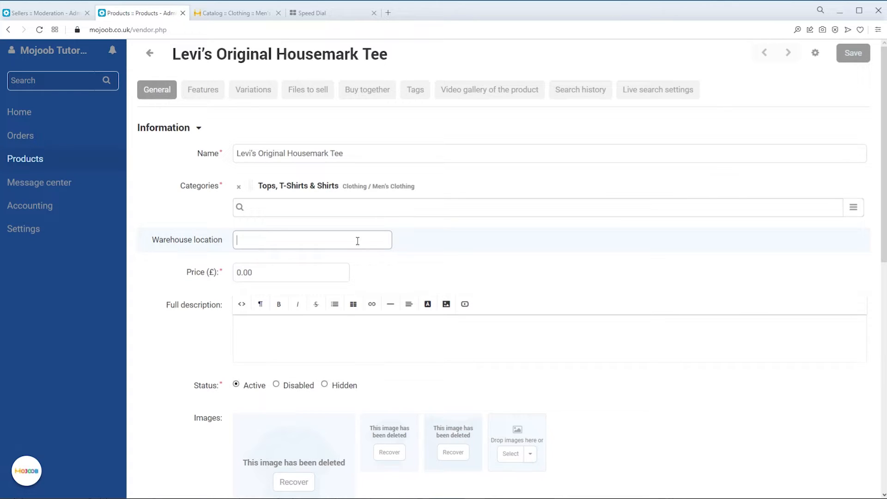
pyautogui.write('A2-R5-S3-B4')
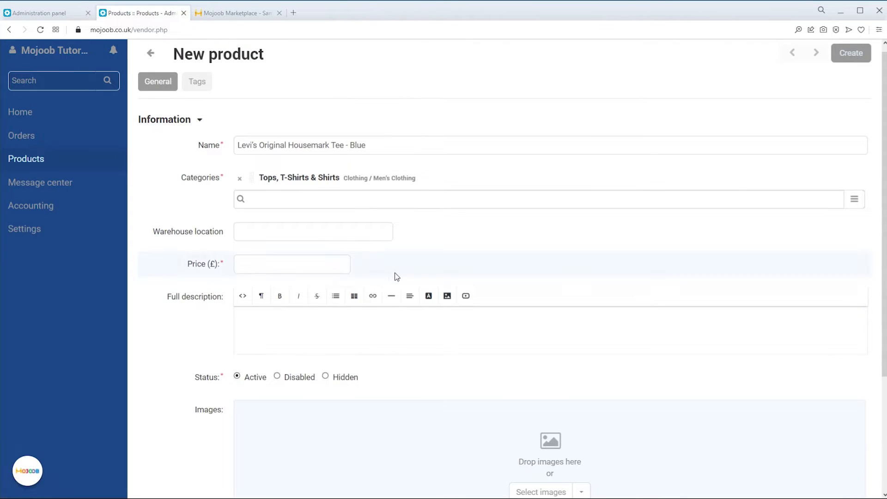
pyautogui.click(315, 269)
pyautogui.write('12')
pyautogui.click(421, 260)
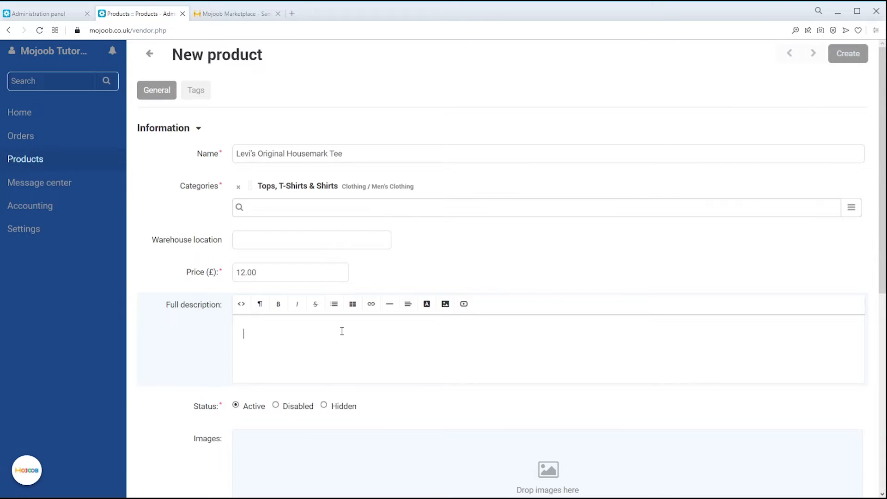
# Step: Fill in the full description with the two paragraphs beginning "Some things are perfect just the way they are."
pyautogui.write("Some things are perfect just the way they are. The classic T-shirt is one of them. That's why we kept it simple with 100% cotton jersey, a timeless fit and an understated logo. Getting dressed shouldn’t feel like a moral dilemma. Our high sustainability standards reduce our impact on the planet, better the lives of apparel workers and make it easy for you to look good with a clean conscience. We share our sustainability insights across the apparel industry, simply because it’s the right thing to do.")
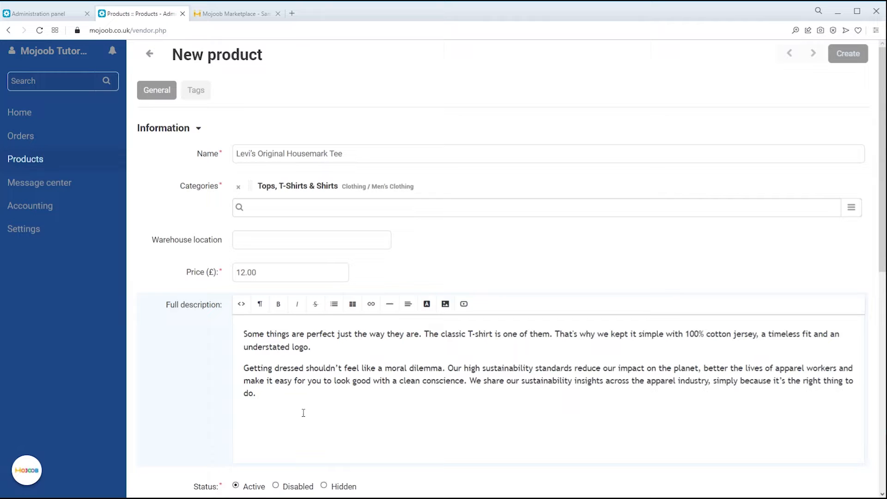
# Step: Start inserting an image into the full description and create and open a "My products" folder in Public files
pyautogui.click(445, 304)
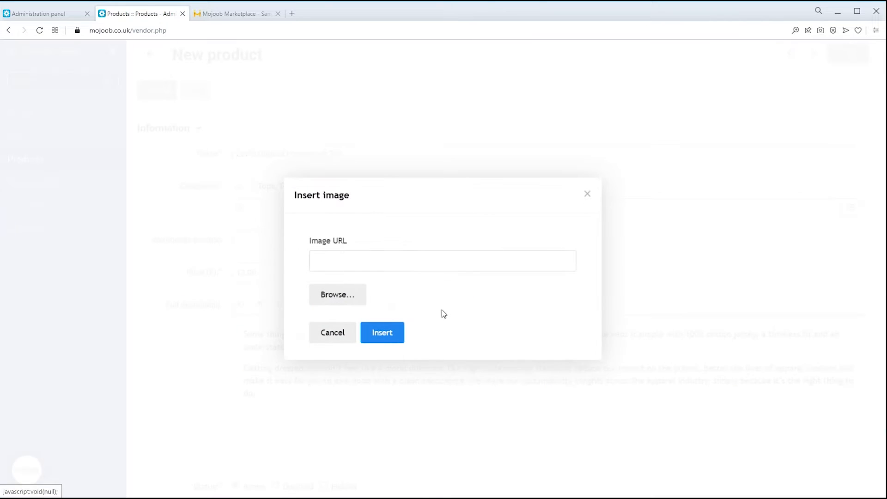
pyautogui.click(346, 295)
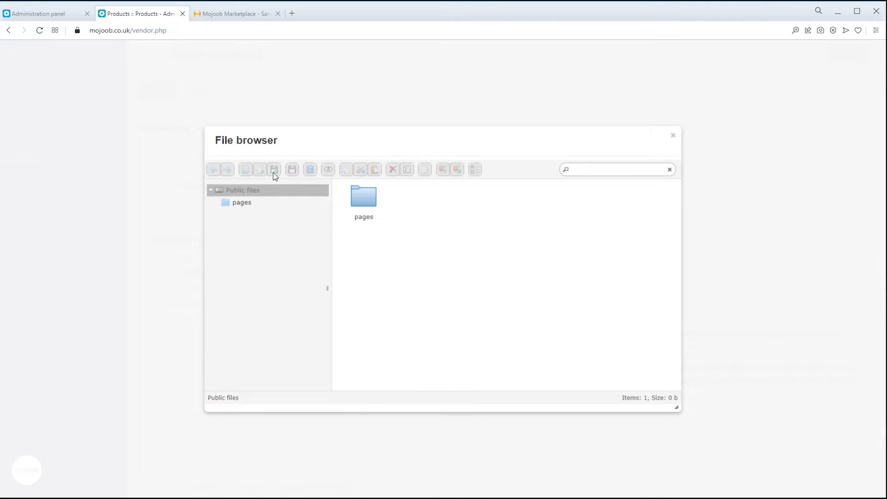
pyautogui.click(260, 171)
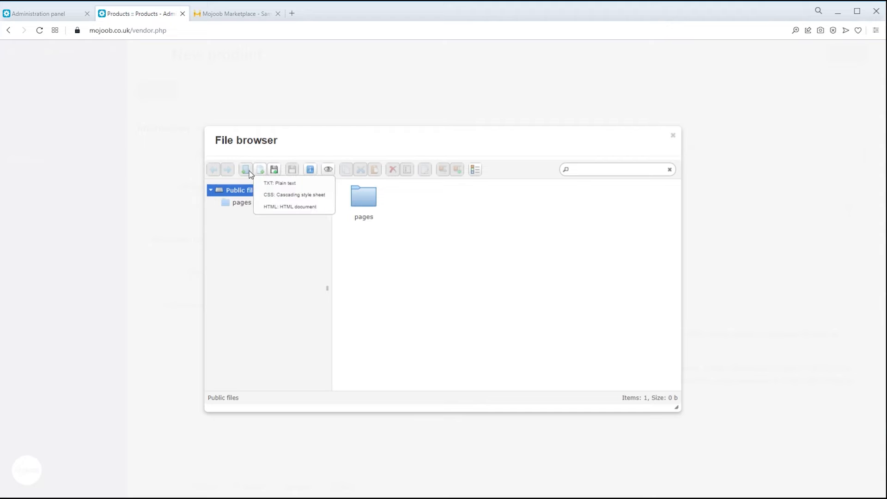
pyautogui.click(249, 171)
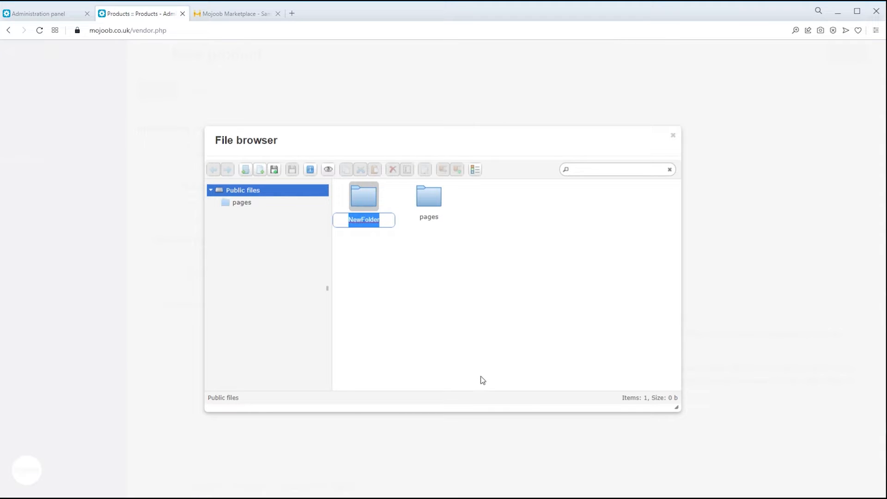
pyautogui.write('My products')
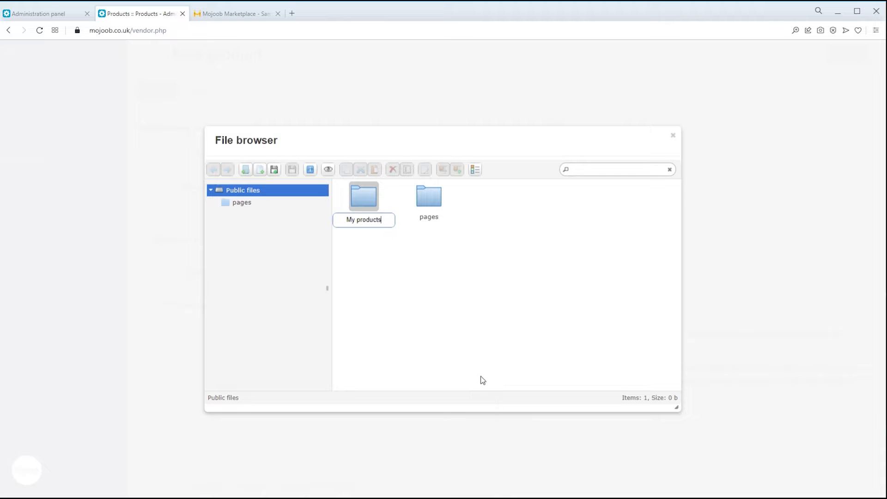
pyautogui.press('Return')
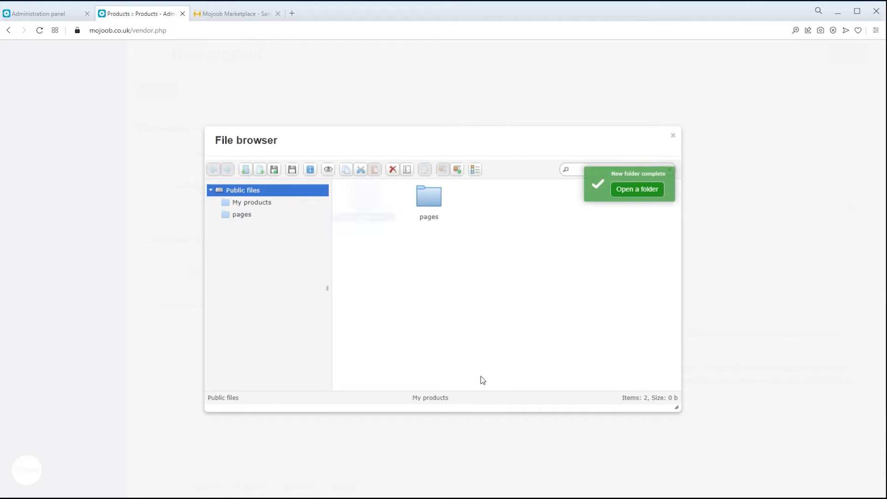
pyautogui.press('Return')
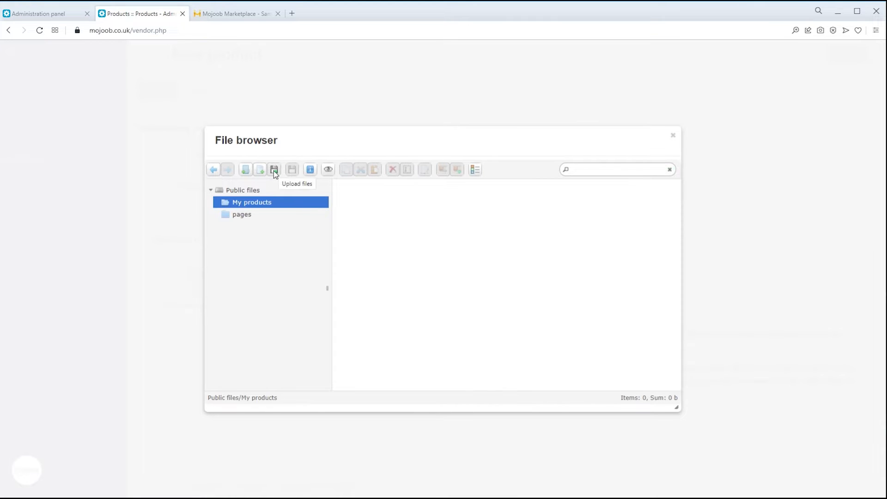
# Step: Upload 1.jpg from the local T-shirt photo folder to My products and insert it into the full description
pyautogui.click(273, 171)
pyautogui.hotkey('alt', 'Tab')
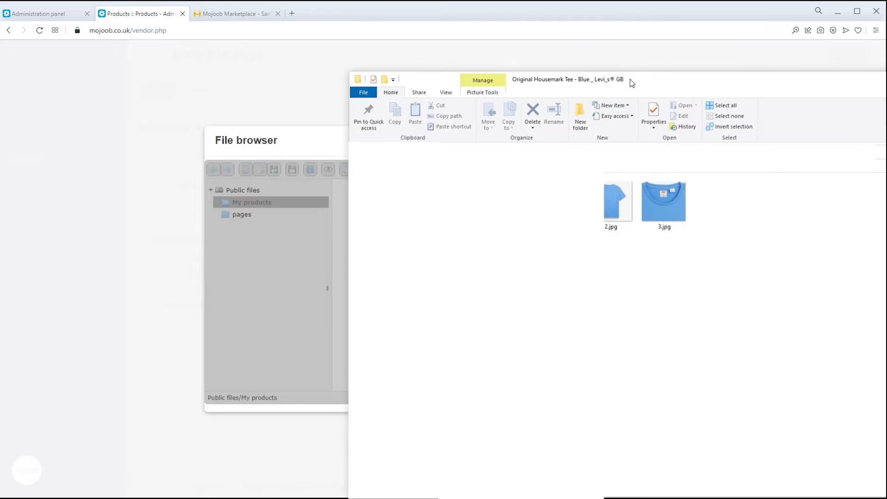
pyautogui.moveTo(630, 79); pyautogui.dragTo(719, 85)
pyautogui.moveTo(645, 206); pyautogui.dragTo(403, 276)
pyautogui.doubleClick(364, 196)
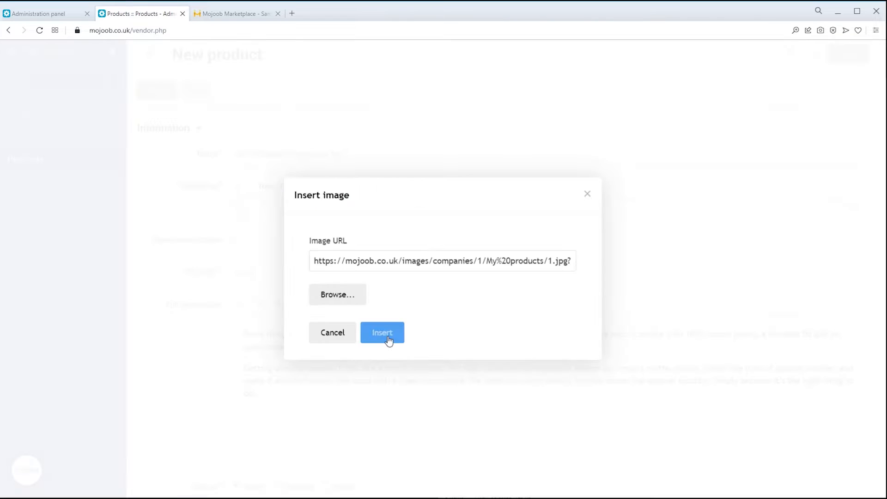
pyautogui.click(383, 333)
# Step: Apply an alignment option to the inserted T-shirt image and review the full description
pyautogui.scroll(-7, 436, 309)
pyautogui.scroll(4, 475, 289)
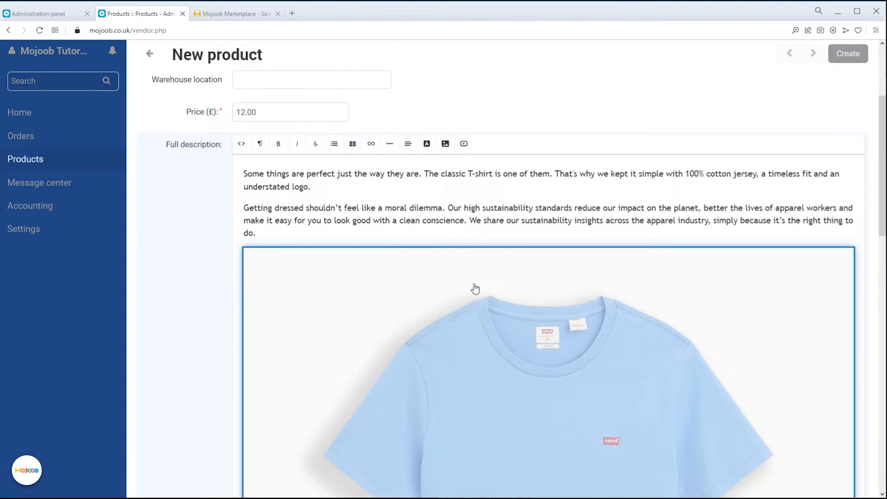
pyautogui.click(407, 147)
pyautogui.click(434, 187)
pyautogui.scroll(-10, 450, 276)
pyautogui.scroll(10, 450, 277)
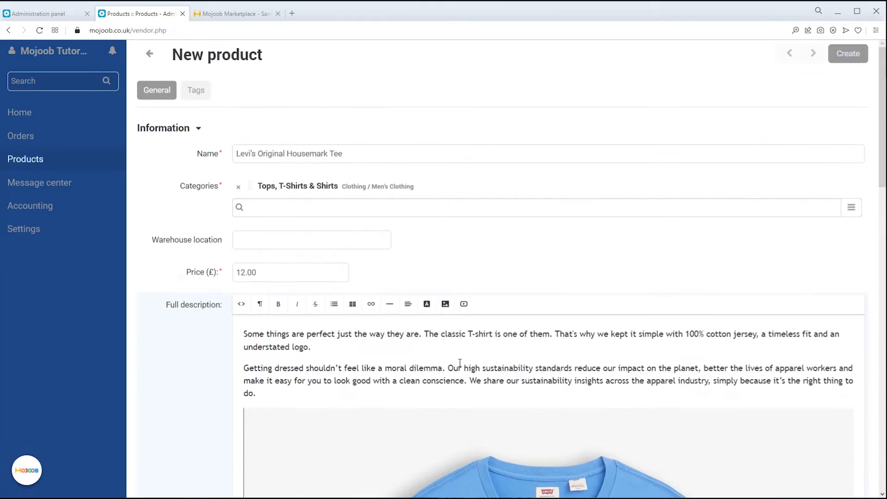
# Step: Try the Disabled and Hidden product statuses and return the status to Active
pyautogui.scroll(-8, 468, 401)
pyautogui.scroll(-3, 468, 400)
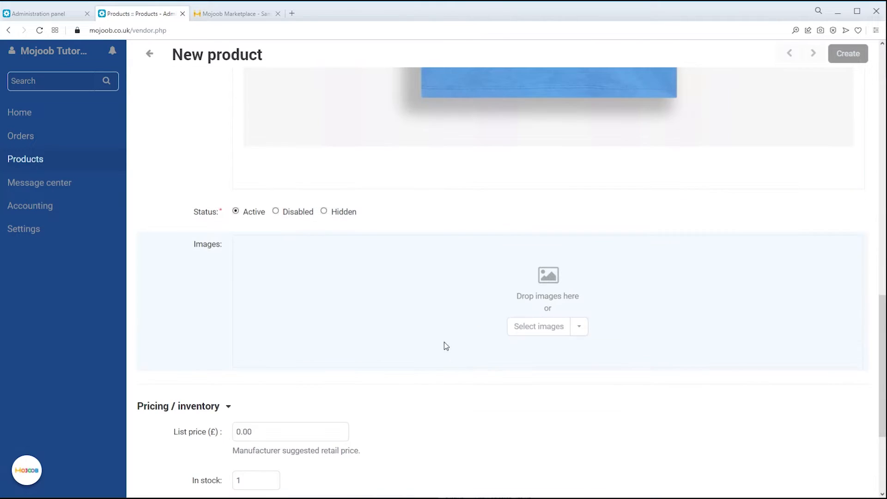
pyautogui.click(277, 213)
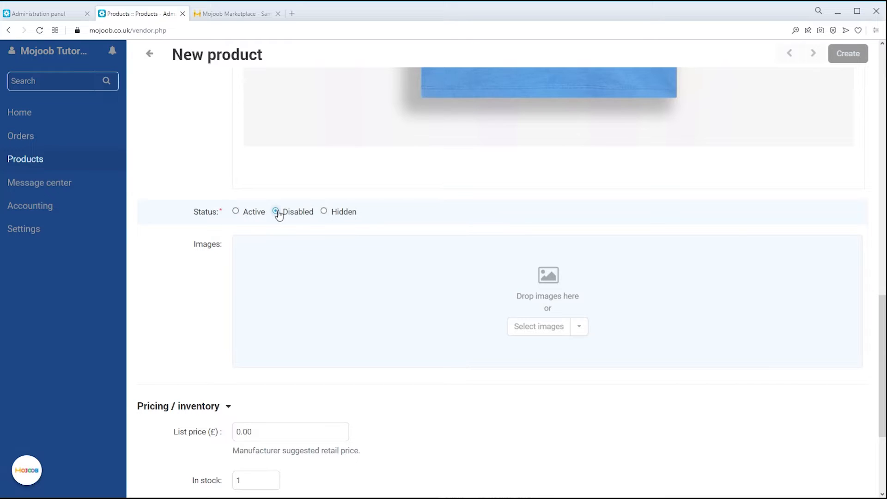
pyautogui.click(324, 212)
pyautogui.click(236, 212)
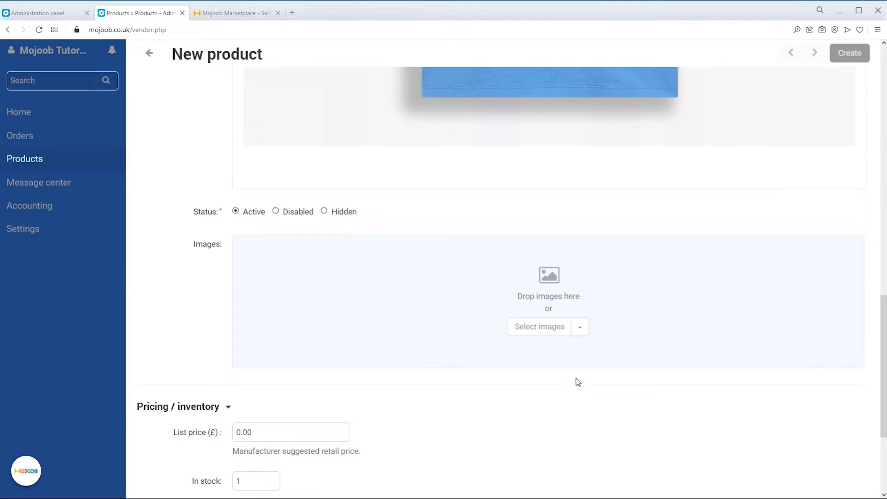
# Step: Upload 2.jpg and 3.jpg to the My products folder and add the T-shirt photos from the server to the product's images
pyautogui.click(581, 329)
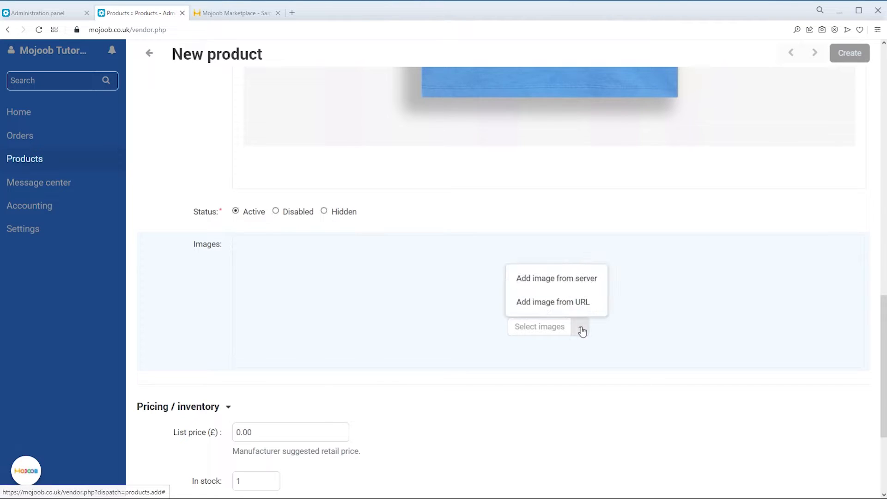
pyautogui.click(562, 279)
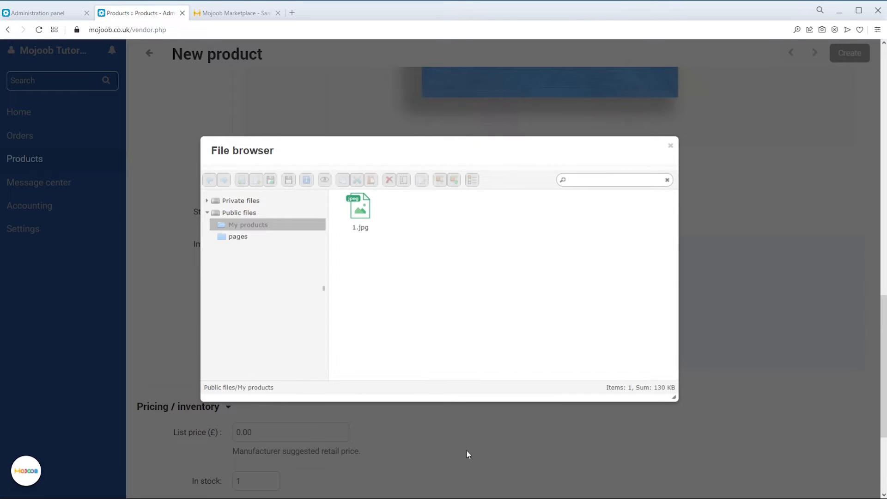
pyautogui.hotkey('alt', 'Tab')
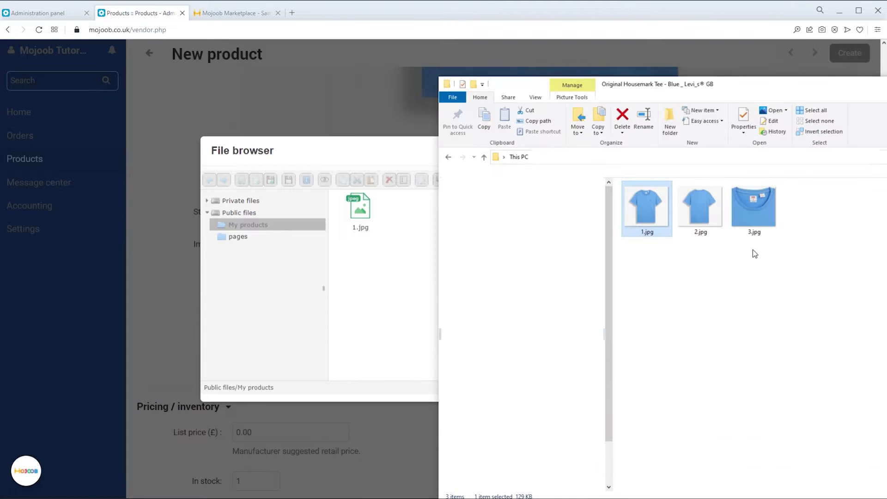
pyautogui.moveTo(754, 250); pyautogui.dragTo(700, 219)
pyautogui.moveTo(621, 242); pyautogui.dragTo(388, 283)
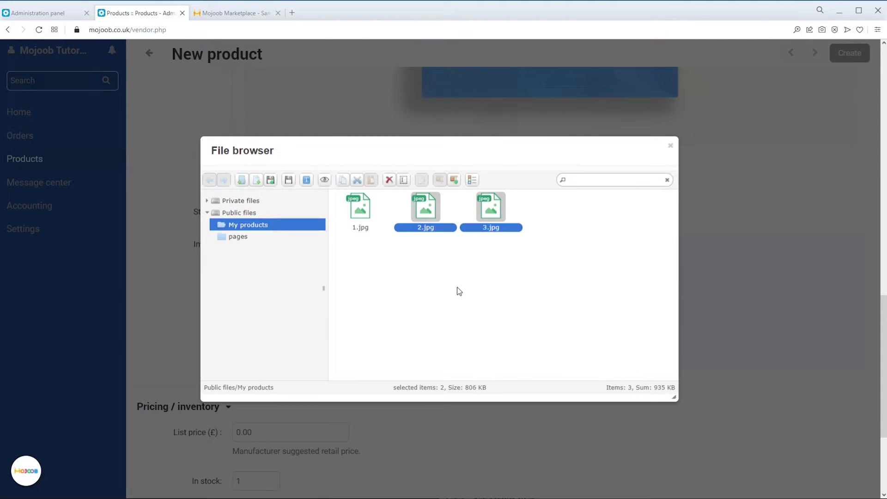
pyautogui.doubleClick(429, 217)
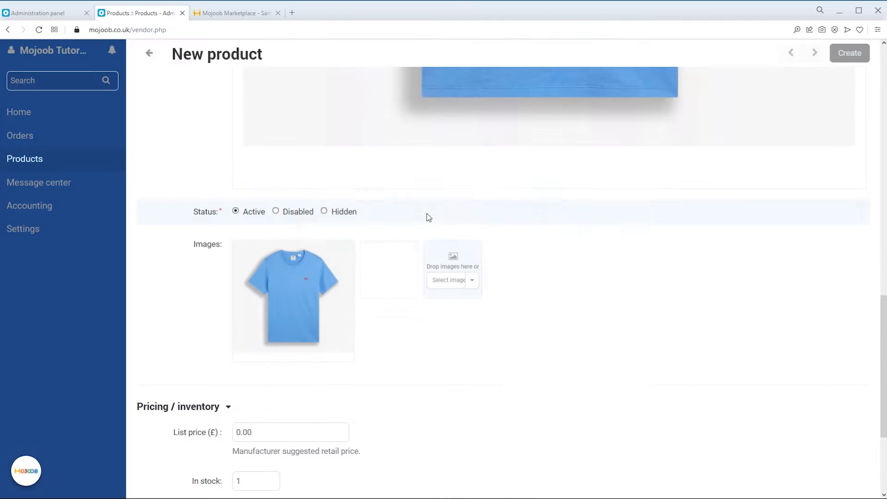
# Step: Add the T-shirt collar photo from the server as the third product image
pyautogui.click(475, 281)
pyautogui.click(475, 305)
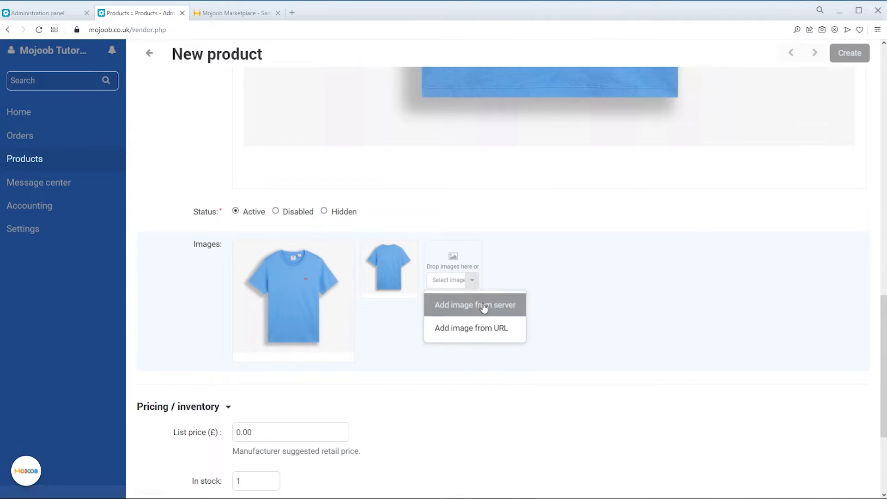
pyautogui.doubleClick(497, 215)
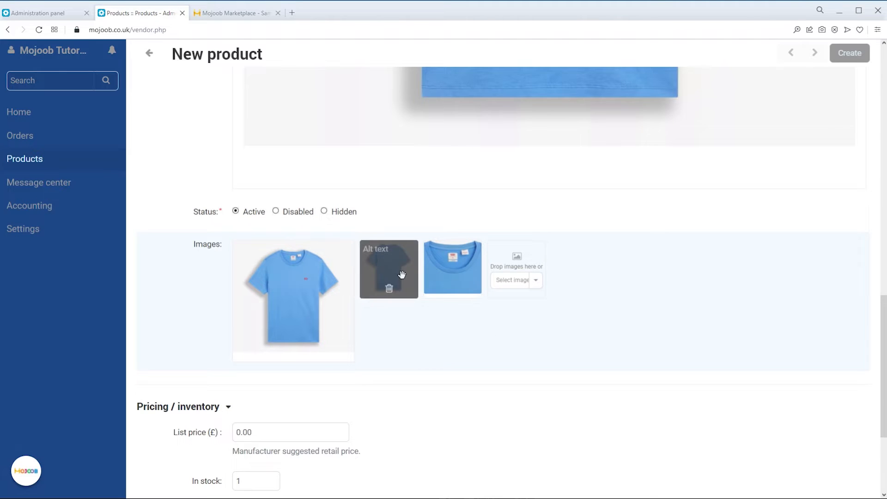
# Step: Try the back and collar photos as the main product image, then restore the order to front, back, collar
pyautogui.moveTo(398, 273); pyautogui.dragTo(340, 289)
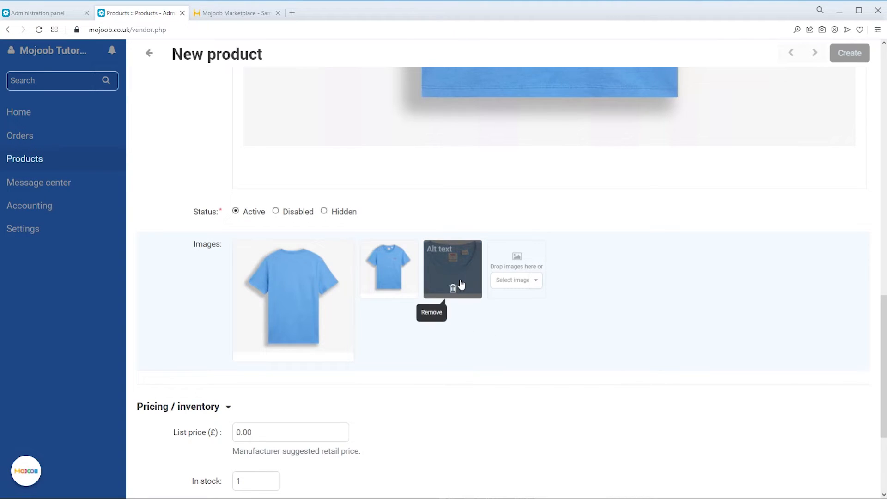
pyautogui.moveTo(443, 273); pyautogui.dragTo(323, 293)
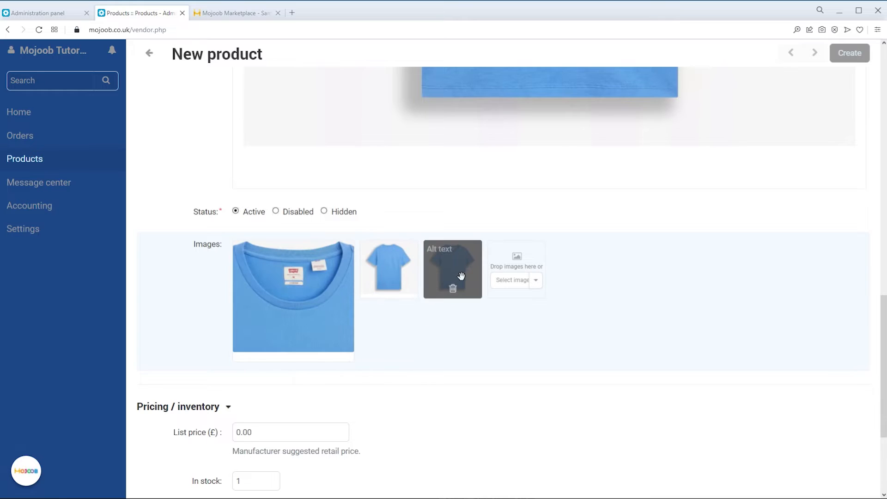
pyautogui.moveTo(460, 274); pyautogui.dragTo(407, 294)
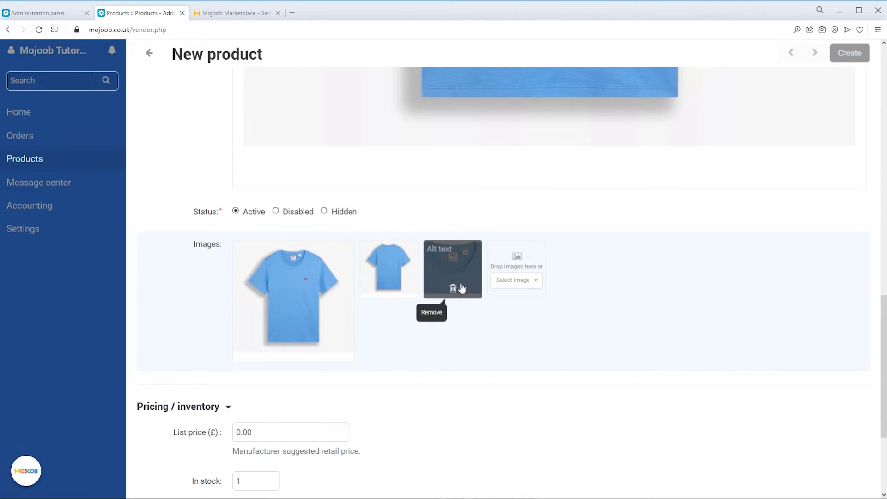
# Step: Enter alternative text for the collar photo in the product's images
pyautogui.click(446, 252)
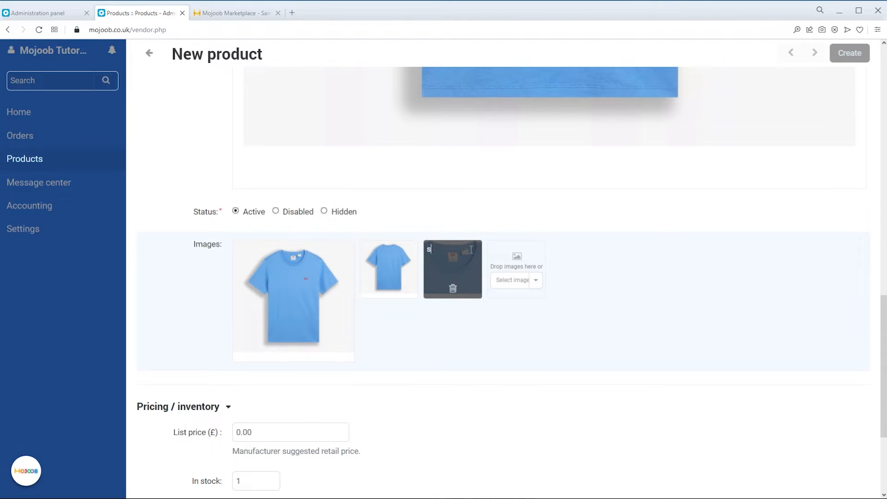
pyautogui.write("Levi's S")
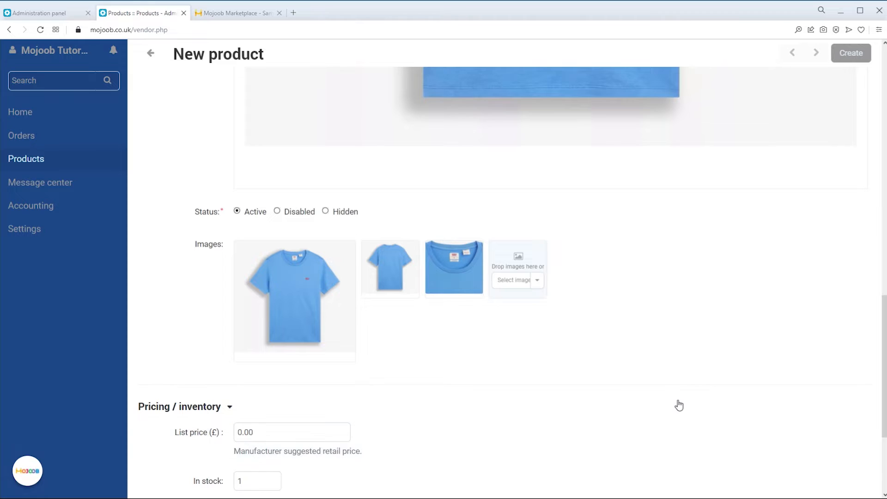
# Step: Set the product's list price to £24.00 and check how the storefront's stapler page displays its prices
pyautogui.scroll(-3, 679, 405)
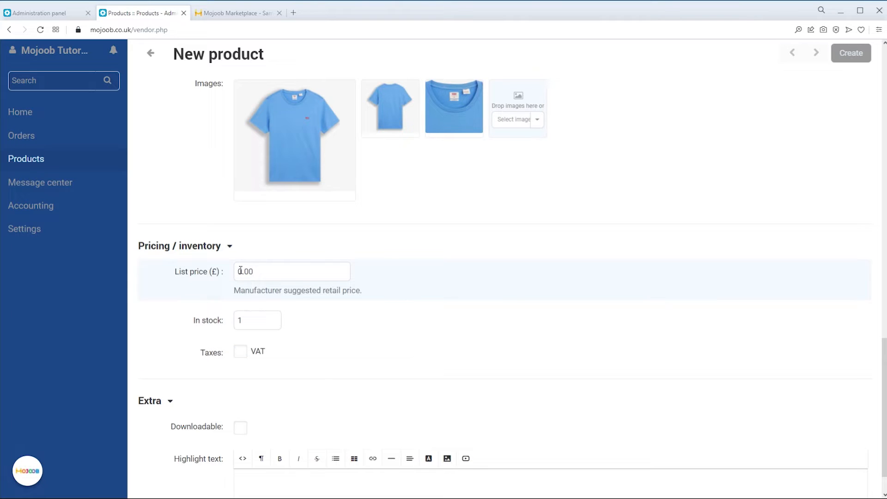
pyautogui.moveTo(241, 270); pyautogui.dragTo(239, 270)
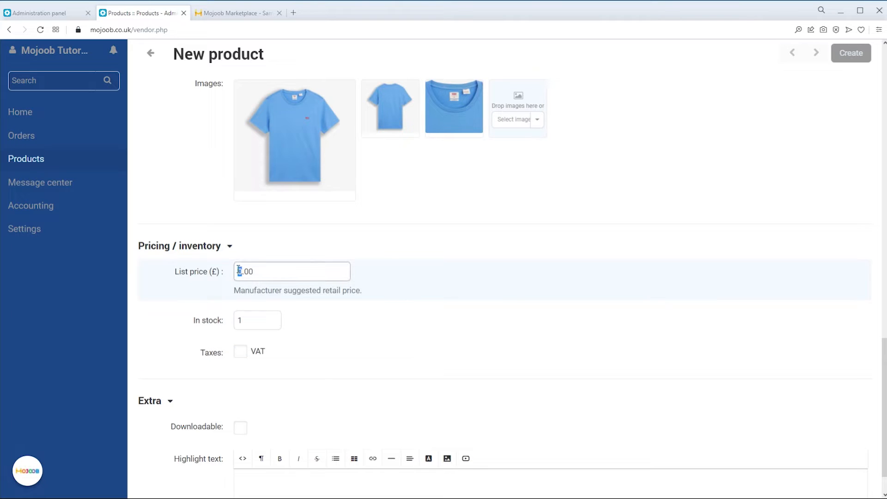
pyautogui.write('24')
pyautogui.click(401, 271)
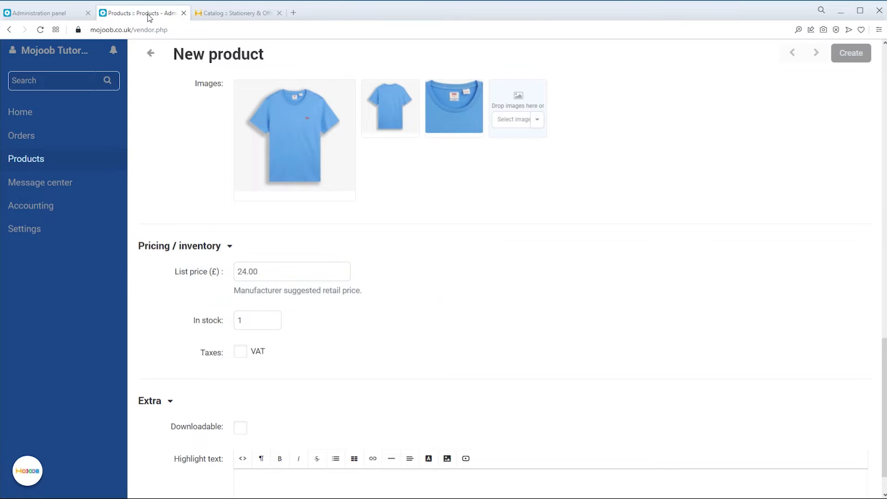
pyautogui.click(232, 14)
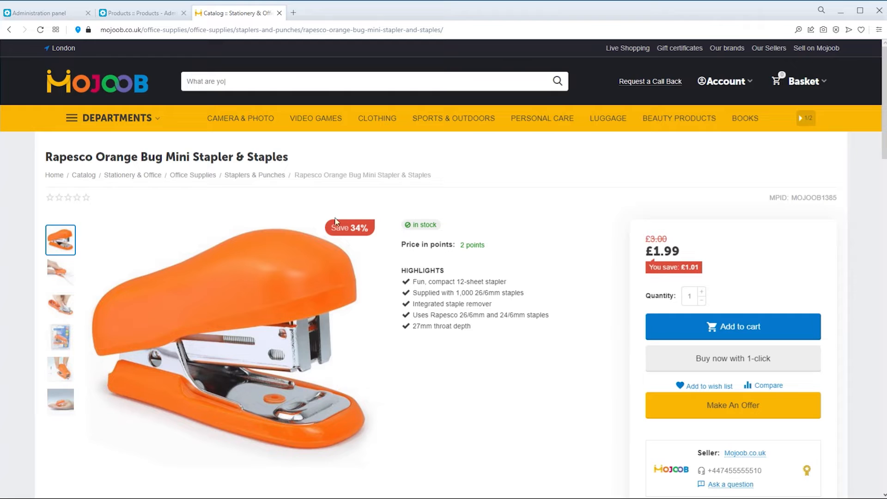
pyautogui.click(159, 16)
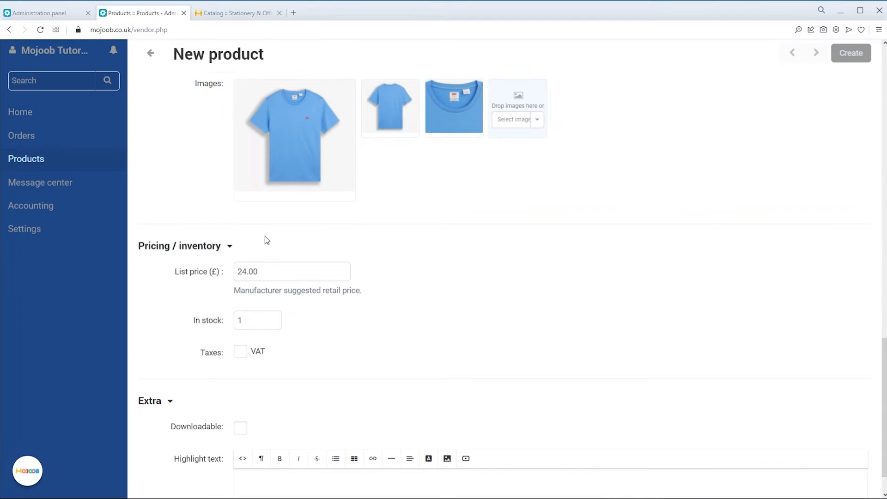
# Step: Set the in-stock quantity to 10 and enable VAT for the product
pyautogui.moveTo(250, 323); pyautogui.dragTo(229, 327)
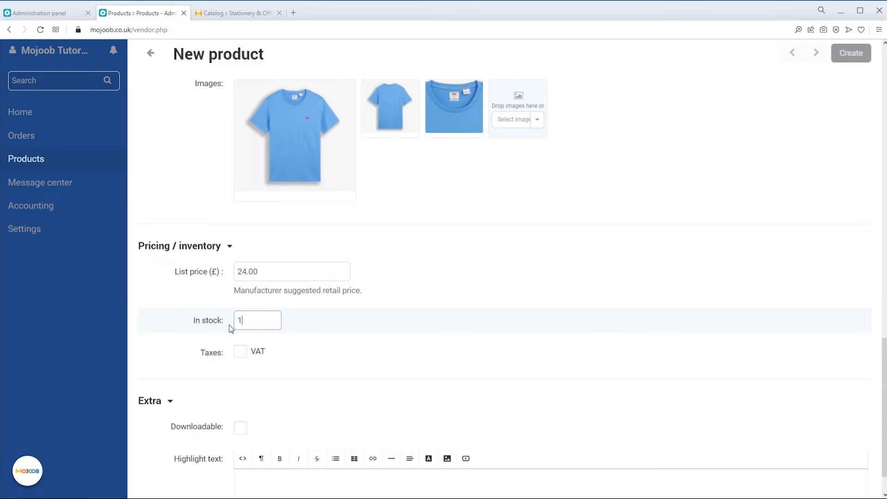
pyautogui.write('0')
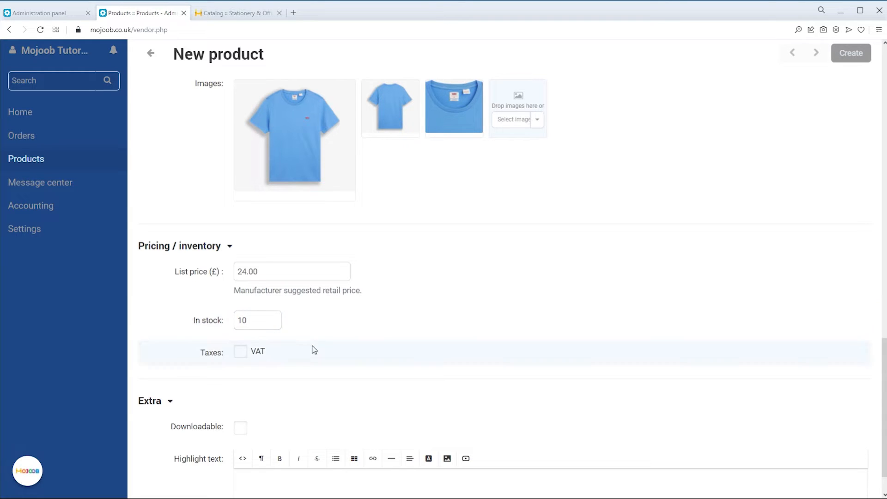
pyautogui.click(242, 356)
# Step: Try the Downloadable and Time-unlimited download options and turn both off again
pyautogui.scroll(-1, 545, 367)
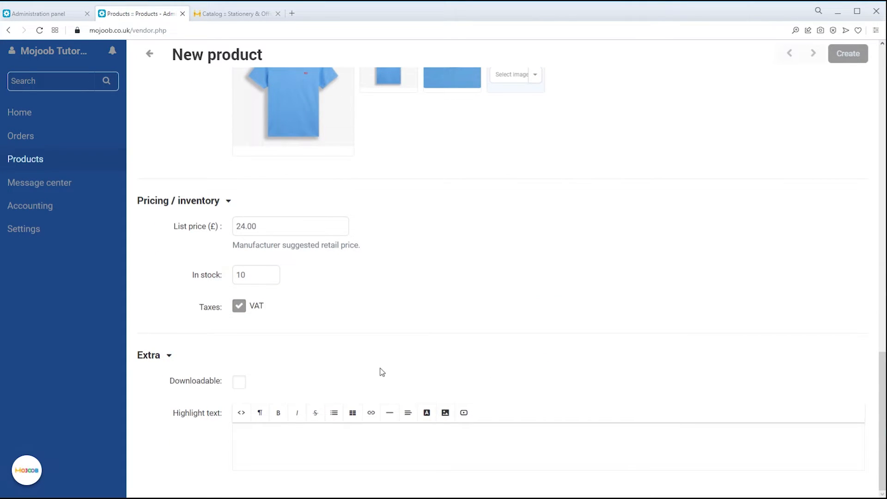
pyautogui.click(238, 388)
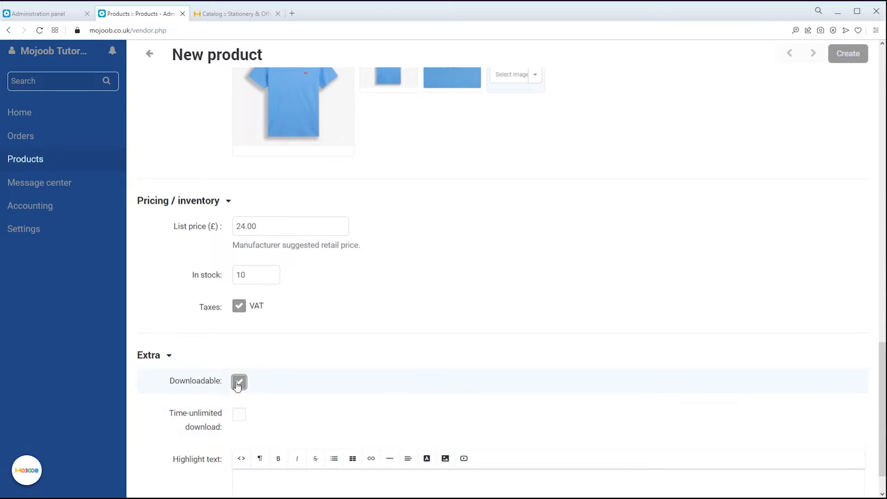
pyautogui.click(240, 421)
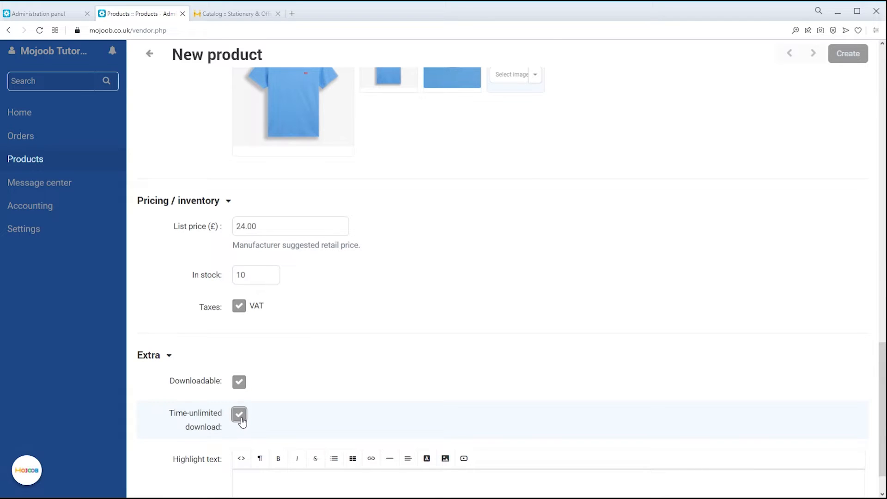
pyautogui.click(242, 420)
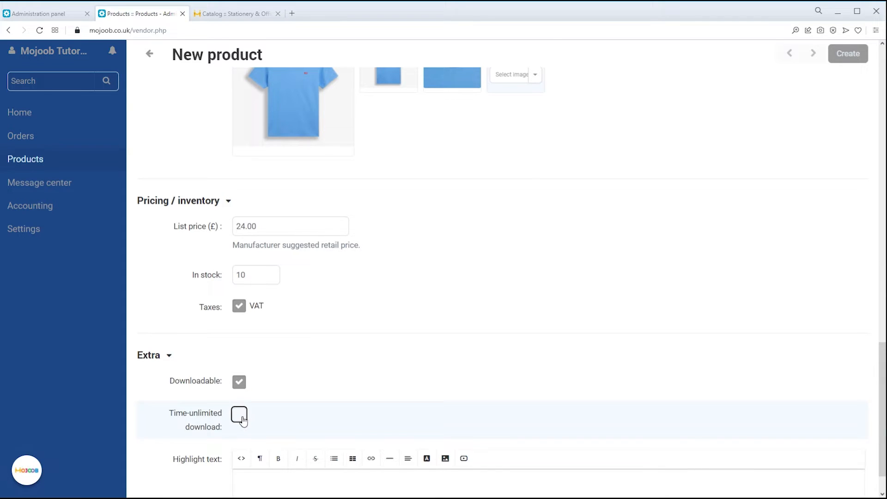
pyautogui.click(240, 384)
# Step: Fill the highlight text with five bullets on the perfected essential tee, soft jersey, subtle chest logo, standard fit, and composition and care
pyautogui.click(254, 441)
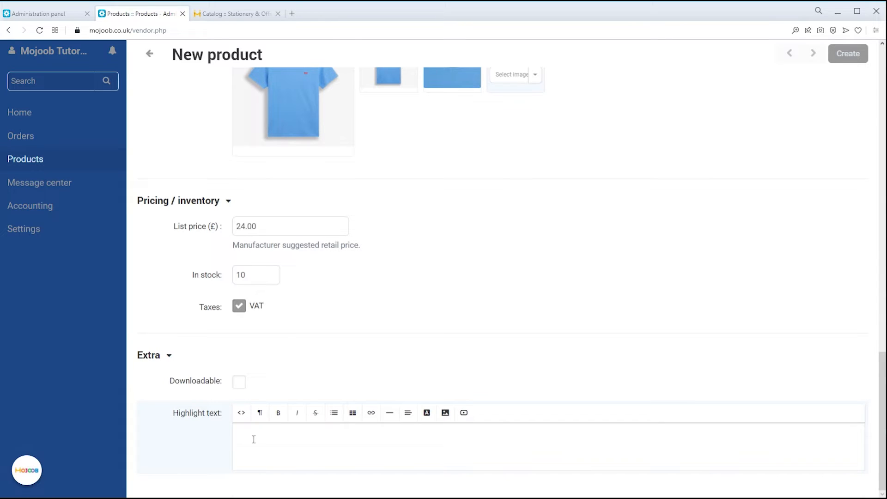
pyautogui.write('The essential tee, perfected Crafted from soft jersey Finished with a subtle logo at the chest')
pyautogui.scroll(-2, 263, 433)
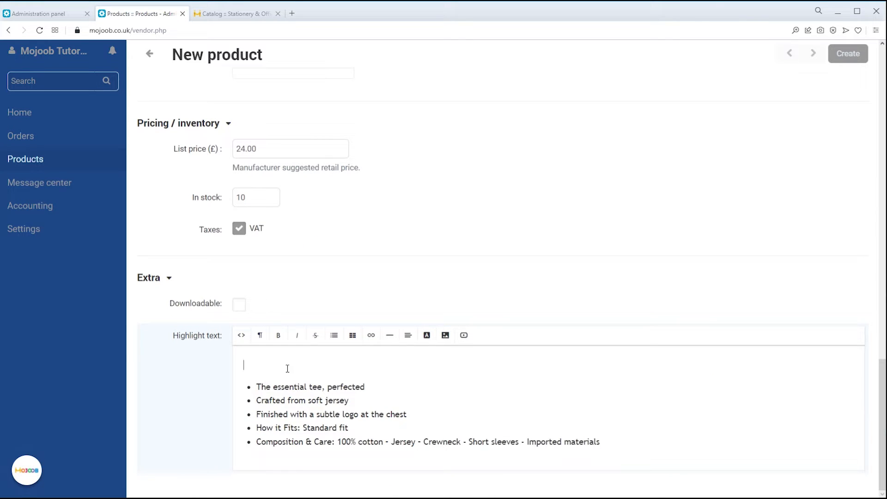
# Step: Consult the highlights on the storefront's stapler page and add a HIGHLIGHTS heading and a ✔ before the first highlight
pyautogui.click(241, 16)
pyautogui.moveTo(400, 270); pyautogui.dragTo(404, 281)
pyautogui.click(141, 13)
pyautogui.write('HIGHLIGHTS ✔')
# Step: Copy the ✔ mark to the other four highlight lines in place of their bullets
pyautogui.moveTo(257, 386); pyautogui.dragTo(244, 386)
pyautogui.hotkey('ctrl', 'c')
pyautogui.click(245, 407)
pyautogui.hotkey('ctrl', 'v')
pyautogui.click(257, 429)
pyautogui.press('BackSpace')
pyautogui.hotkey('ctrl', 'v')
pyautogui.click(257, 450)
pyautogui.press('BackSpace')
pyautogui.hotkey('ctrl', 'v')
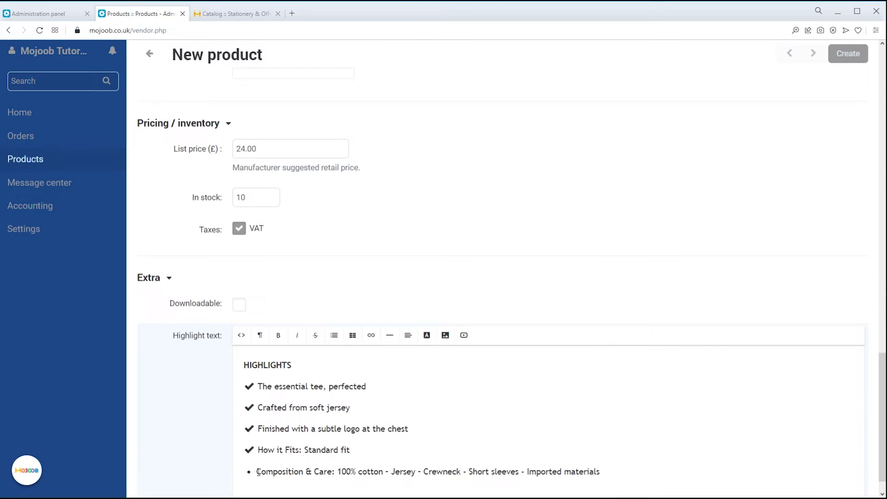
pyautogui.click(257, 471)
pyautogui.press('BackSpace')
pyautogui.hotkey('ctrl', 'v')
# Step: Check the product's Tags settings without adding any and create the product
pyautogui.scroll(20, 440, 350)
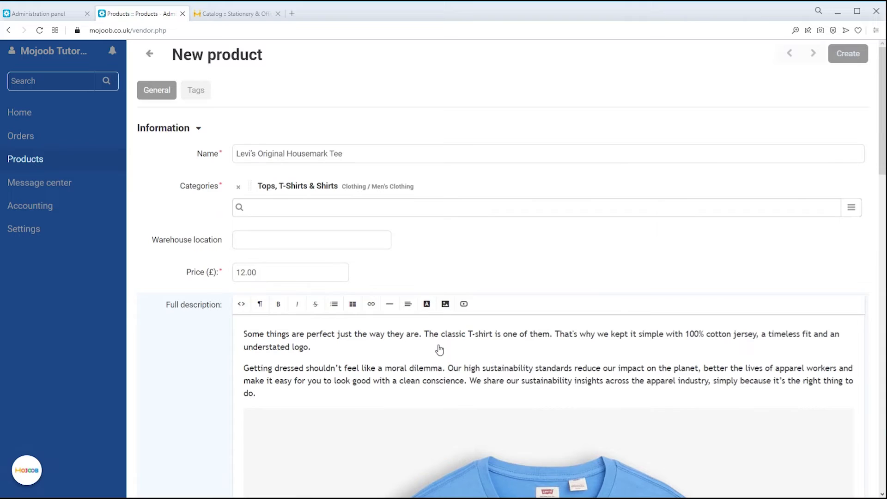
pyautogui.click(204, 94)
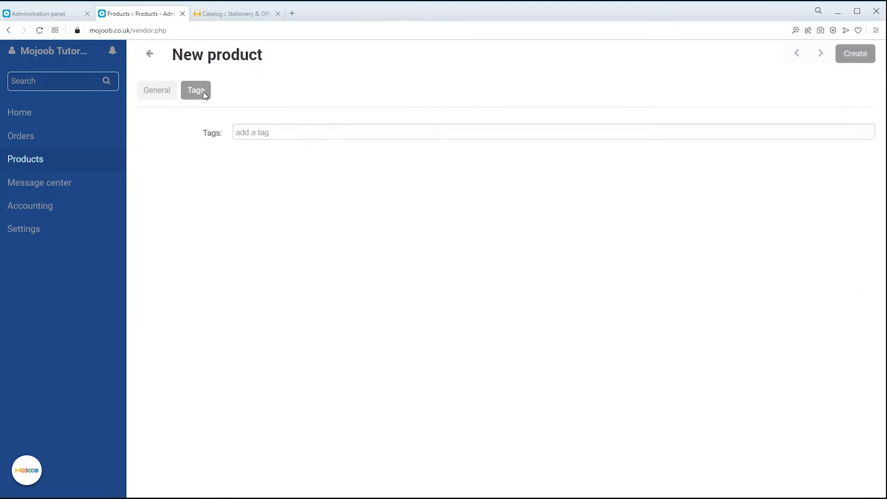
pyautogui.click(157, 94)
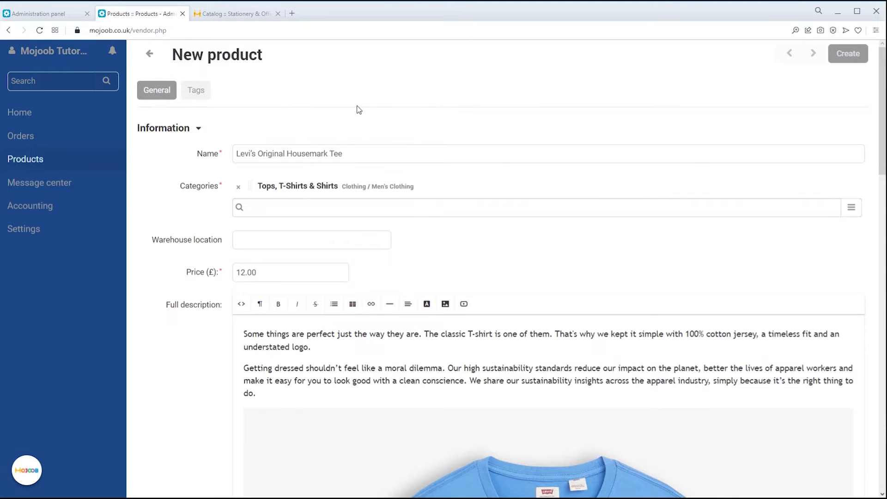
pyautogui.click(849, 54)
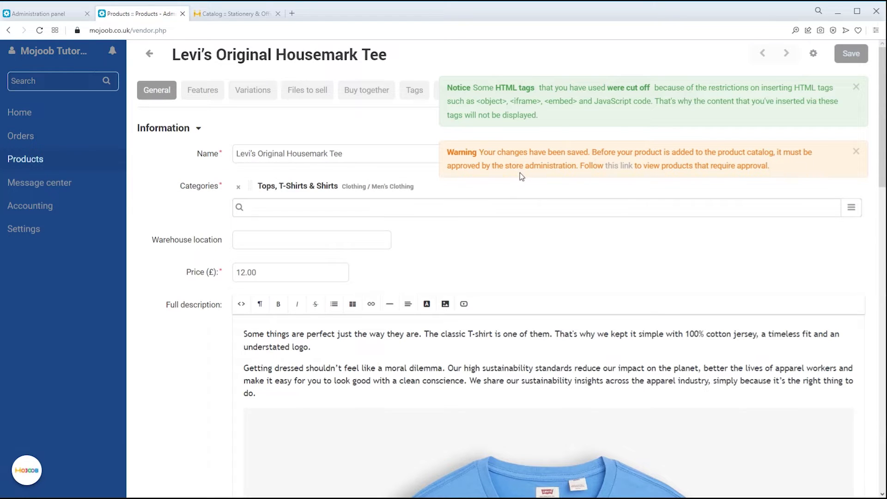
# Step: Dismiss the notices and review the saved product's images, pricing, inventory and approval status
pyautogui.click(857, 154)
pyautogui.click(855, 86)
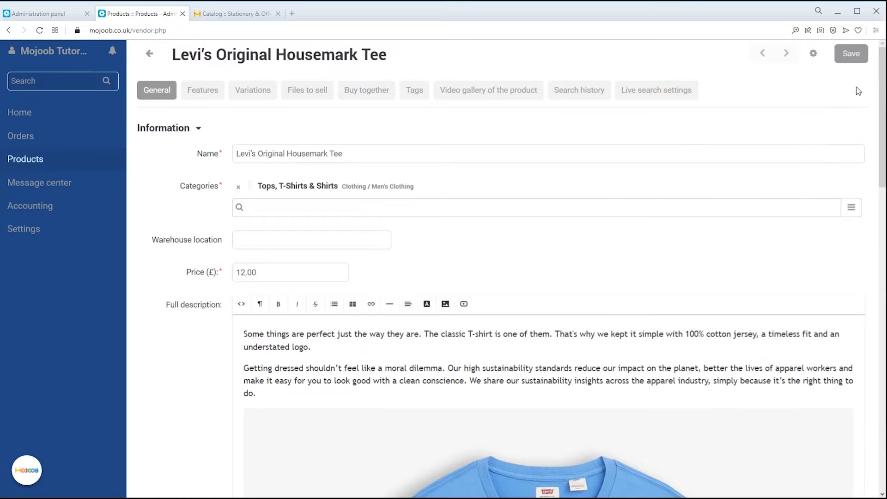
pyautogui.scroll(-7, 789, 157)
pyautogui.scroll(-12, 788, 162)
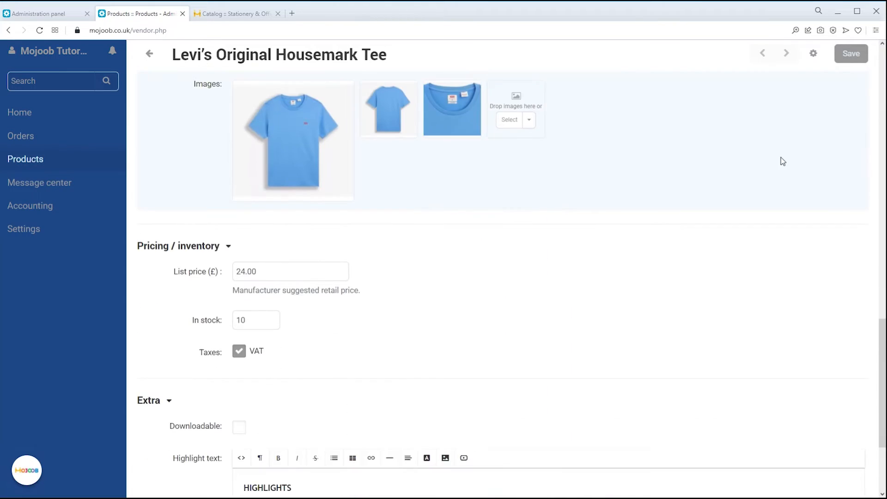
pyautogui.scroll(6, 780, 160)
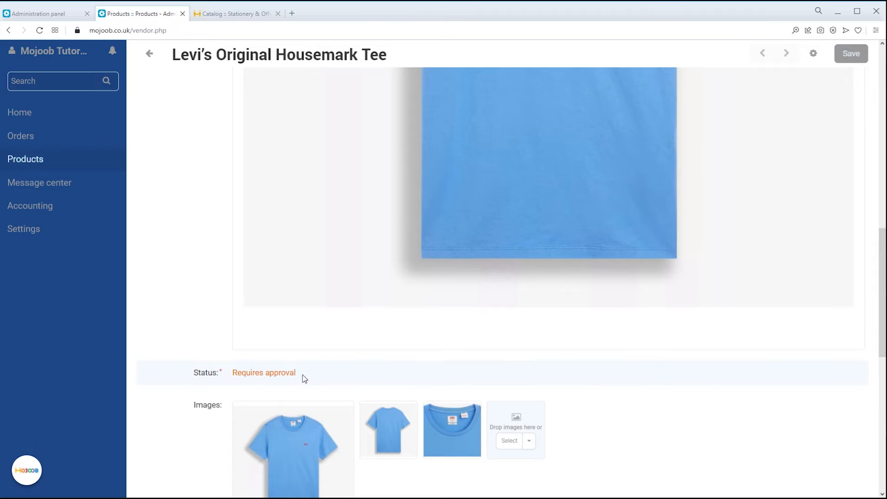
pyautogui.tripleClick(235, 376)
pyautogui.click(325, 381)
pyautogui.scroll(8, 325, 380)
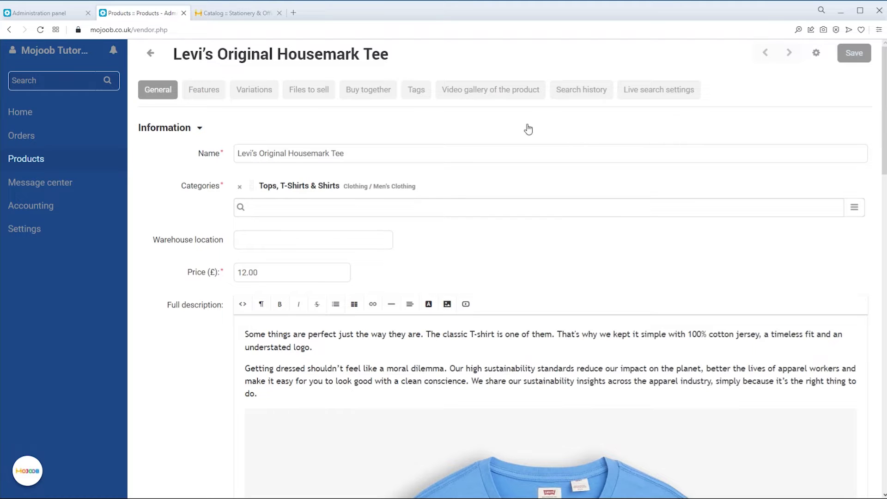
# Step: Set the product's Brand feature to Levi's and its Colour feature to Blue
pyautogui.click(209, 92)
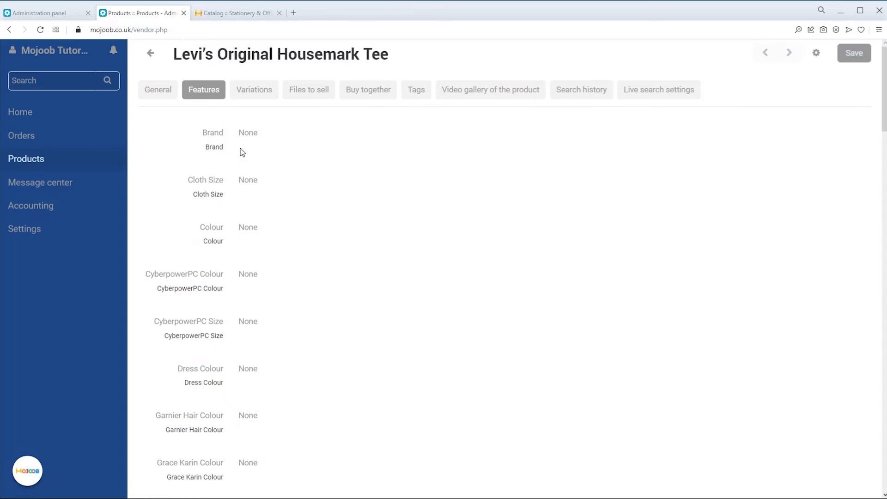
pyautogui.click(248, 134)
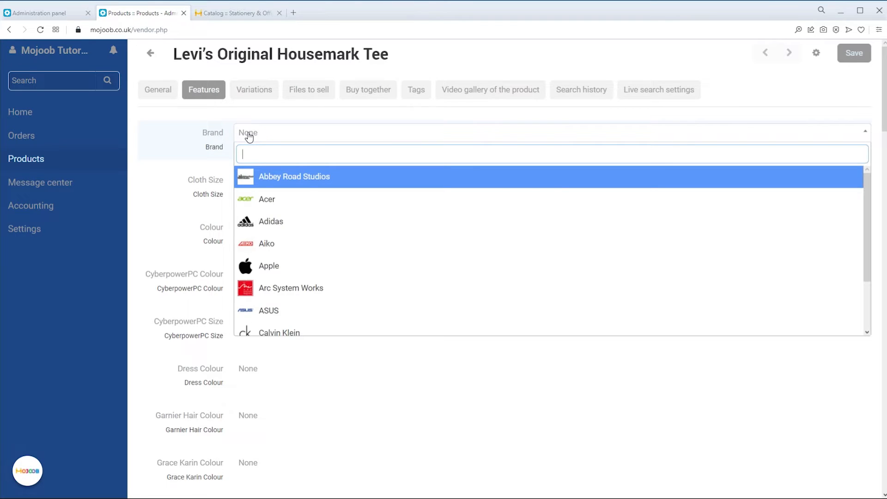
pyautogui.write('levi')
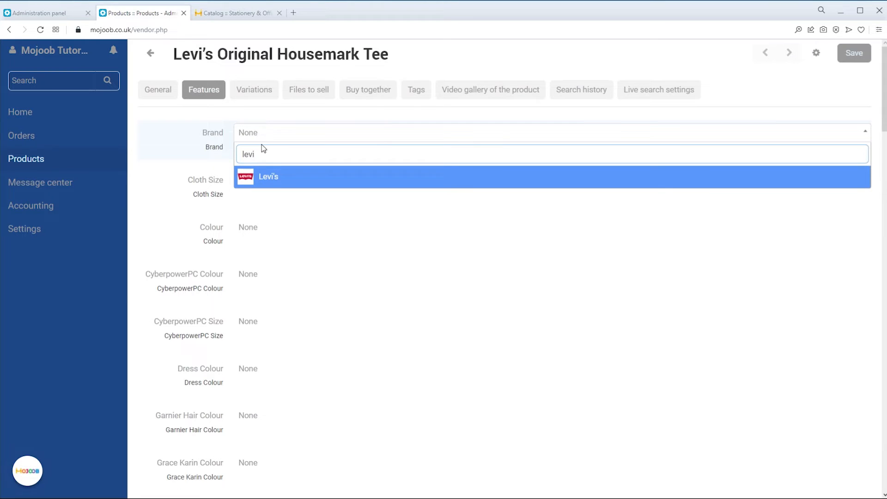
pyautogui.click(271, 179)
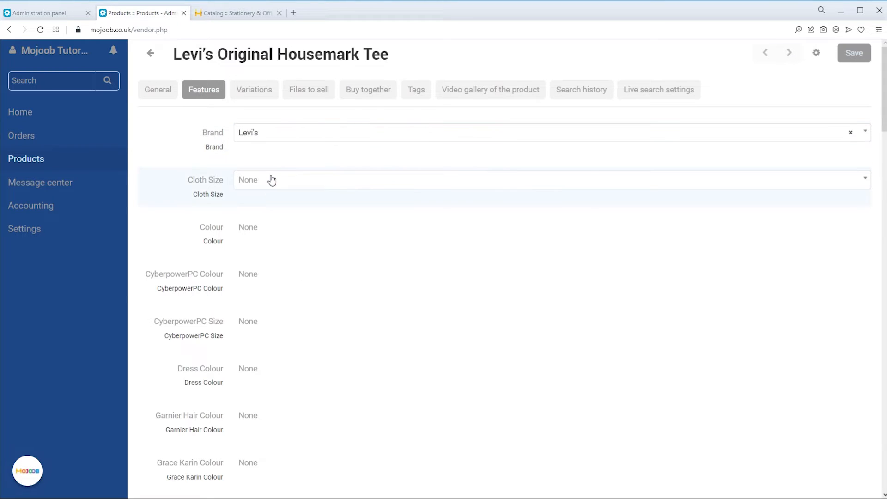
pyautogui.click(255, 231)
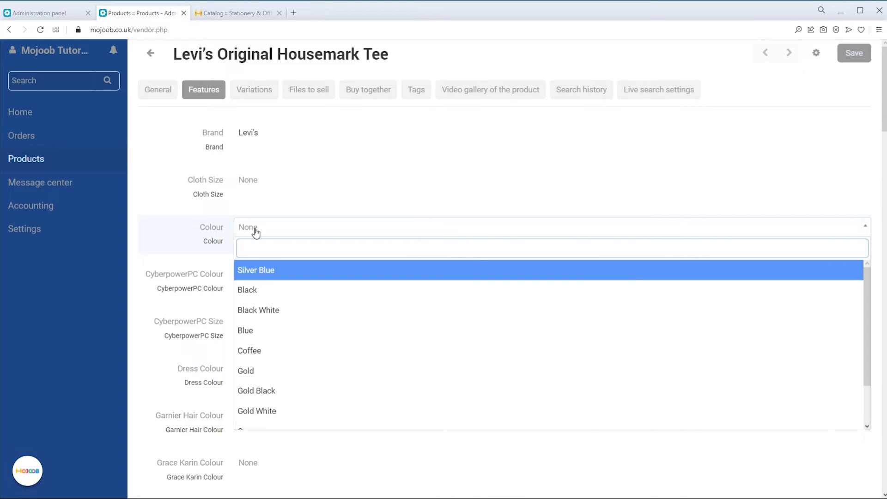
pyautogui.click(262, 330)
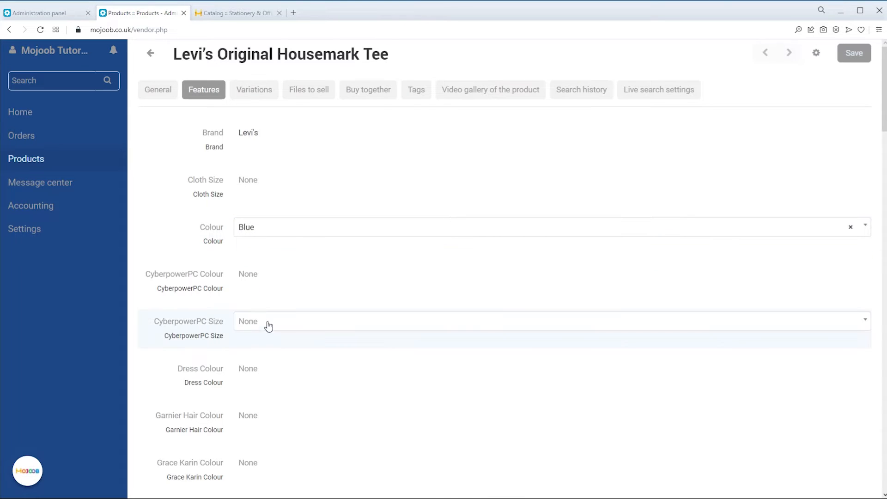
# Step: Set the product's Size feature to Small
pyautogui.scroll(-7, 271, 248)
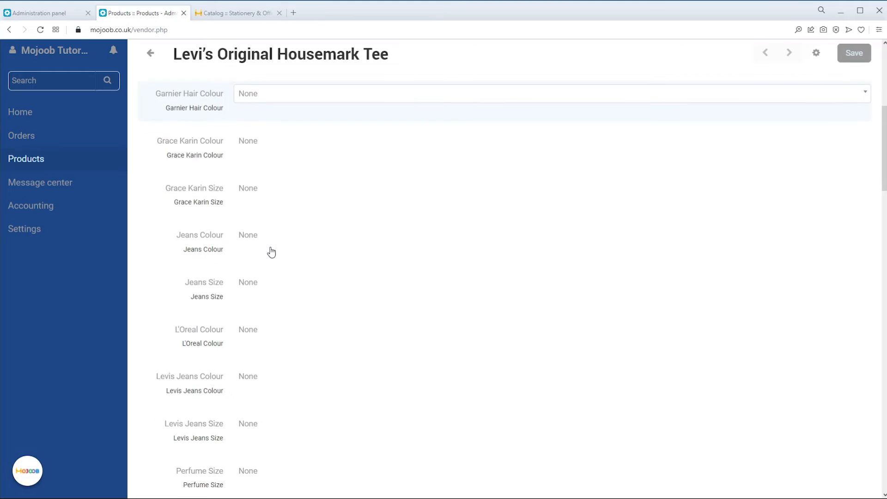
pyautogui.scroll(-7, 271, 247)
pyautogui.click(256, 437)
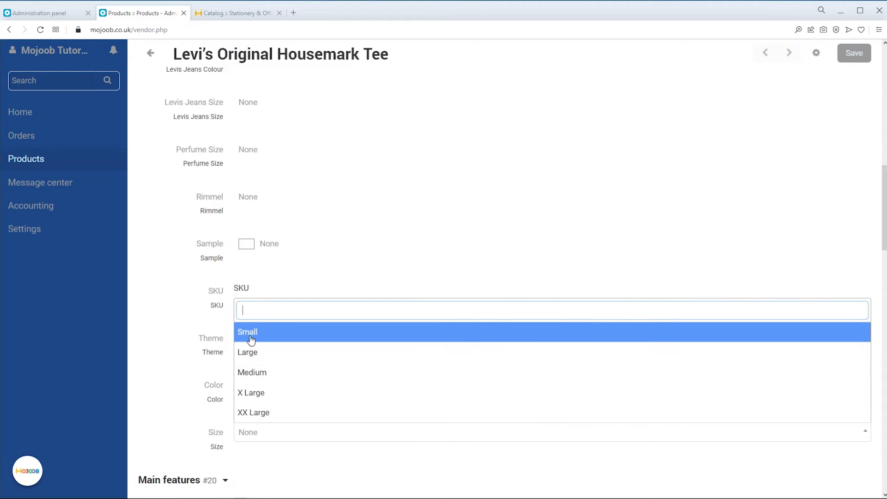
pyautogui.click(249, 334)
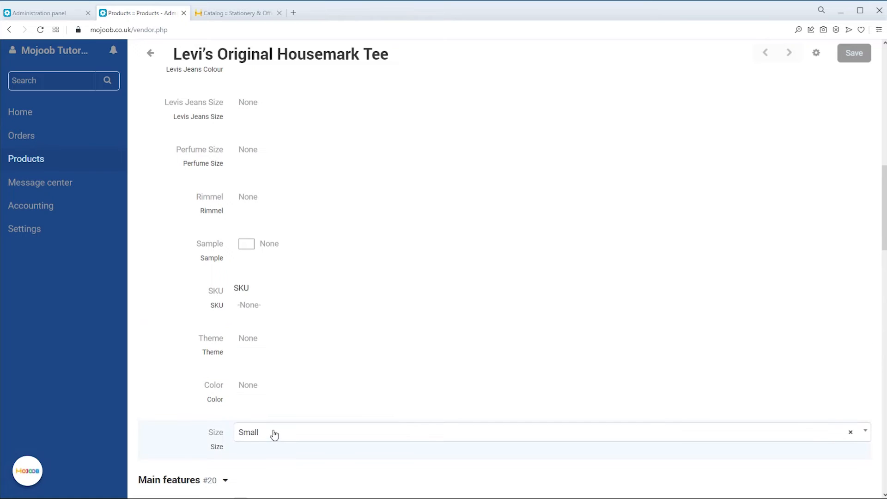
# Step: Go to the product's variations, save the product so they can be edited, and dismiss the notices
pyautogui.scroll(10, 275, 414)
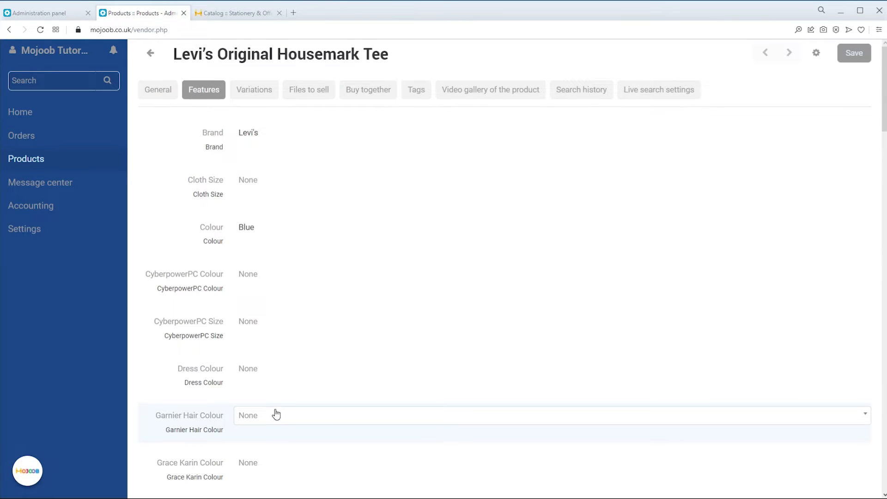
pyautogui.click(246, 92)
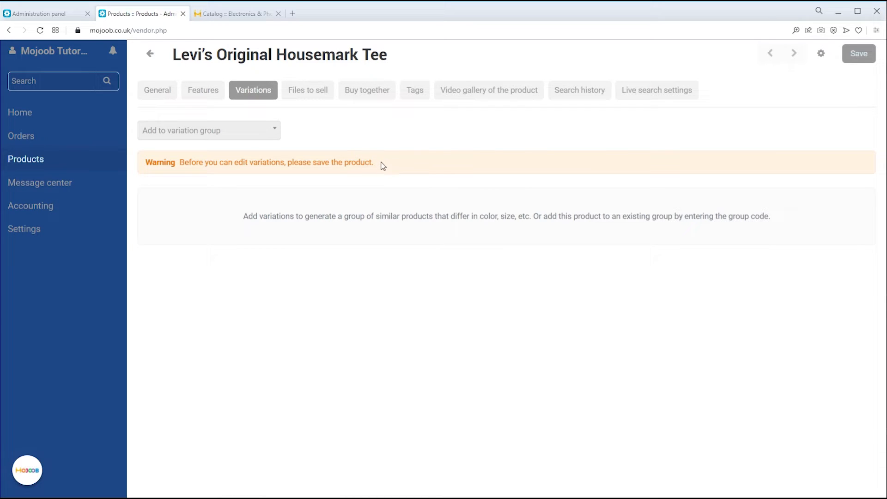
pyautogui.moveTo(383, 165); pyautogui.dragTo(134, 163)
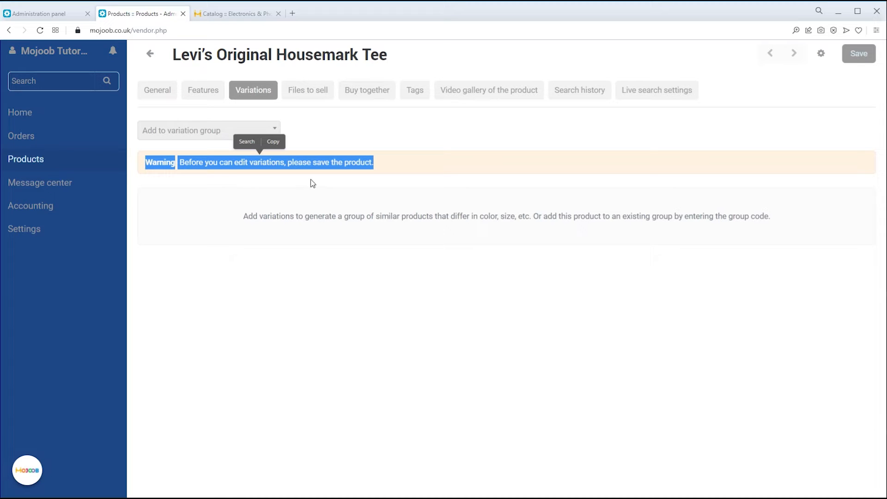
pyautogui.click(404, 172)
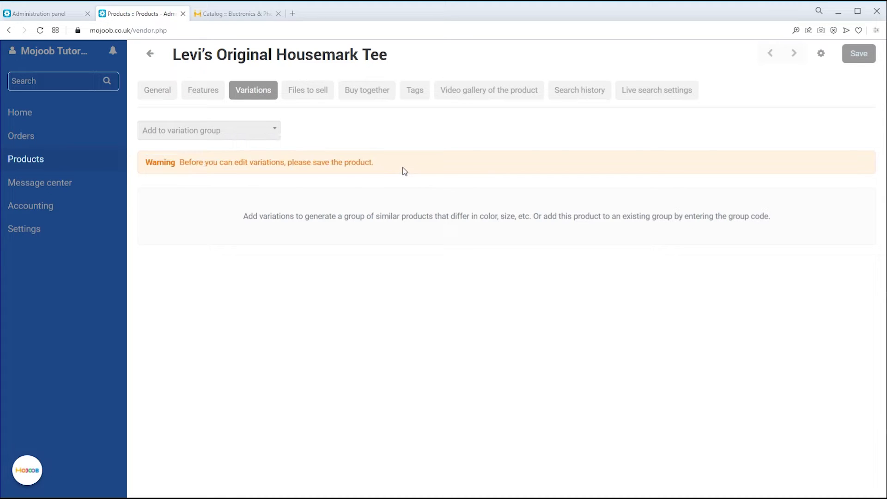
pyautogui.click(860, 55)
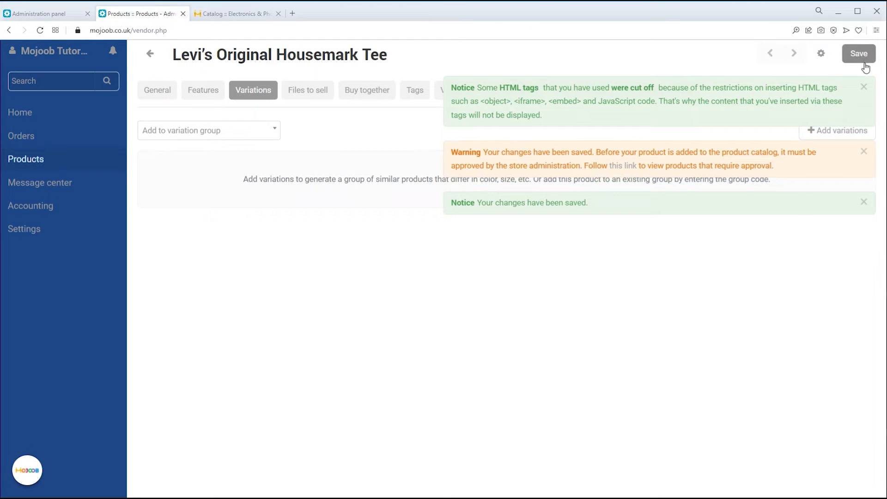
pyautogui.click(865, 153)
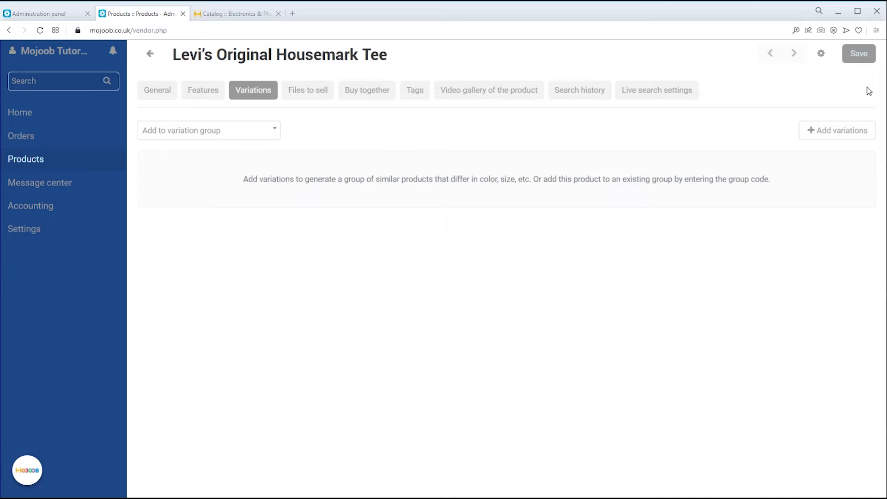
# Step: Switch to the MacBook Air store listing and compare its Silver, Space Gray and Gold colours and its 256 GB and 512 GB capacities
pyautogui.click(231, 13)
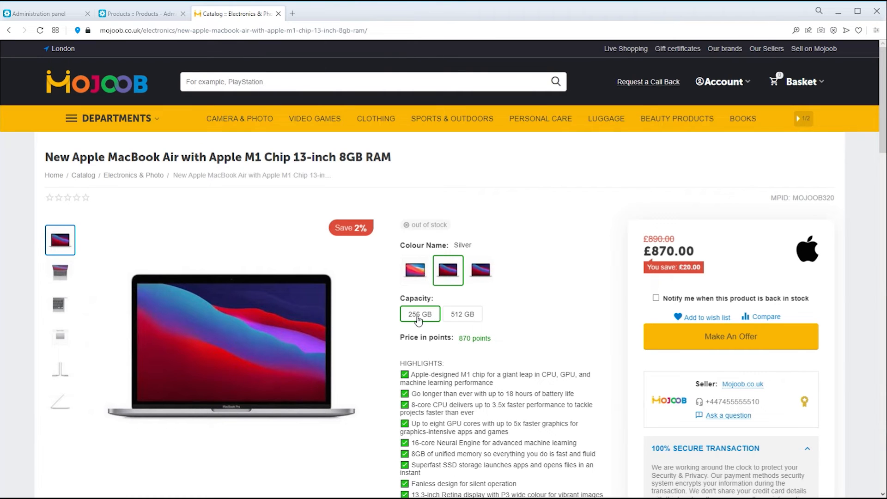
pyautogui.click(463, 315)
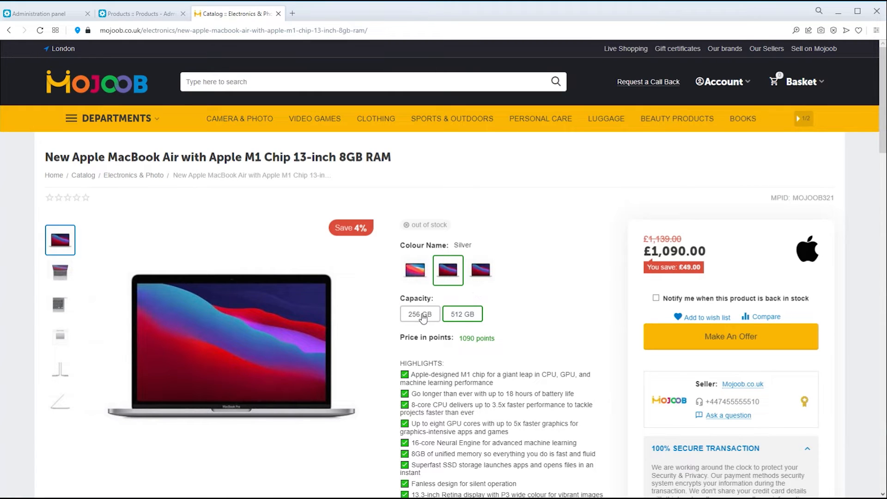
pyautogui.click(482, 279)
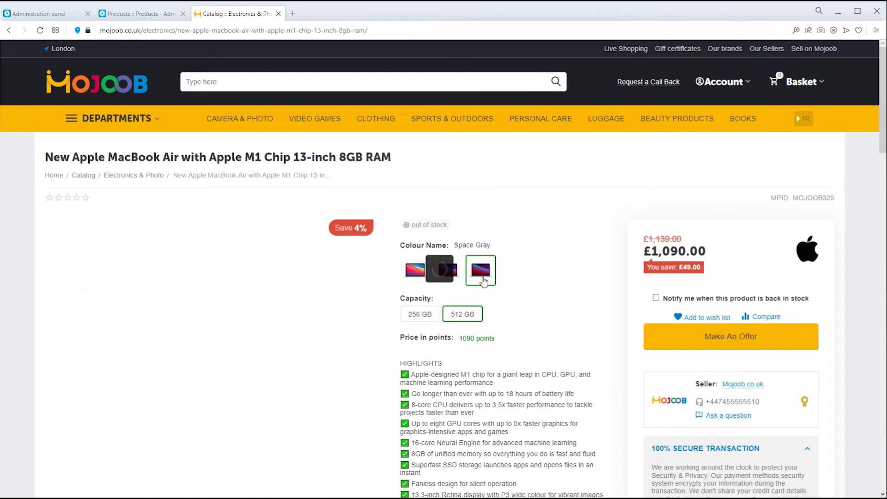
pyautogui.click(446, 279)
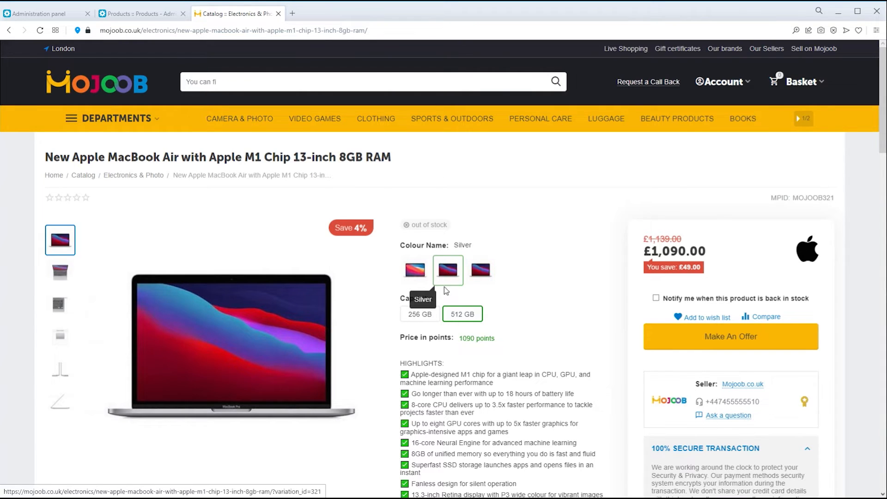
pyautogui.click(420, 316)
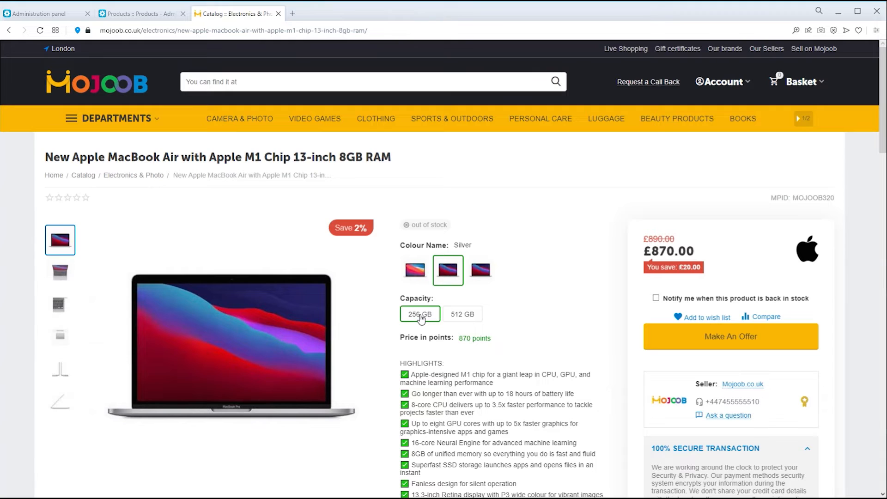
pyautogui.click(456, 316)
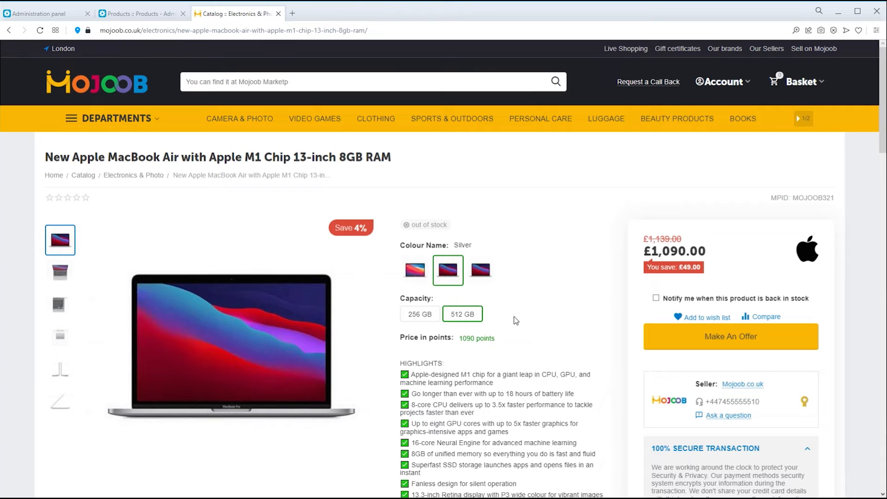
pyautogui.click(415, 272)
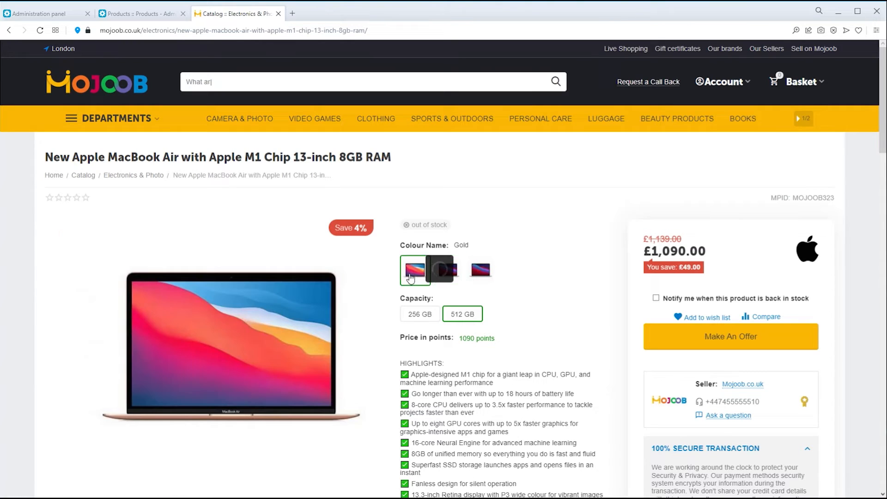
pyautogui.click(425, 315)
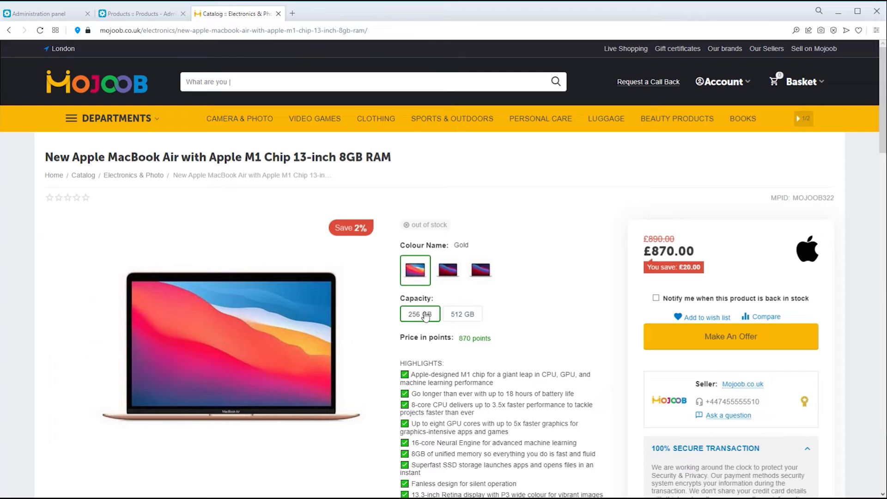
pyautogui.click(461, 315)
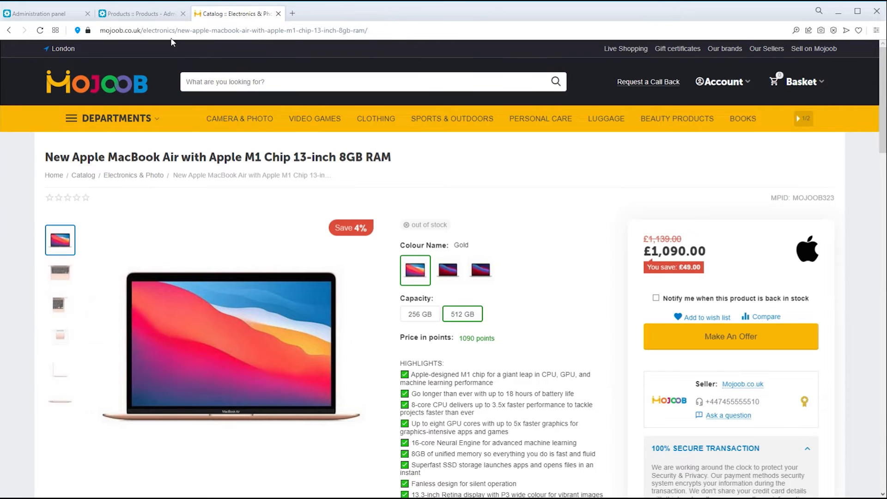
# Step: Return to the T-shirt product and begin a new file to sell named Installation at position 1
pyautogui.click(156, 18)
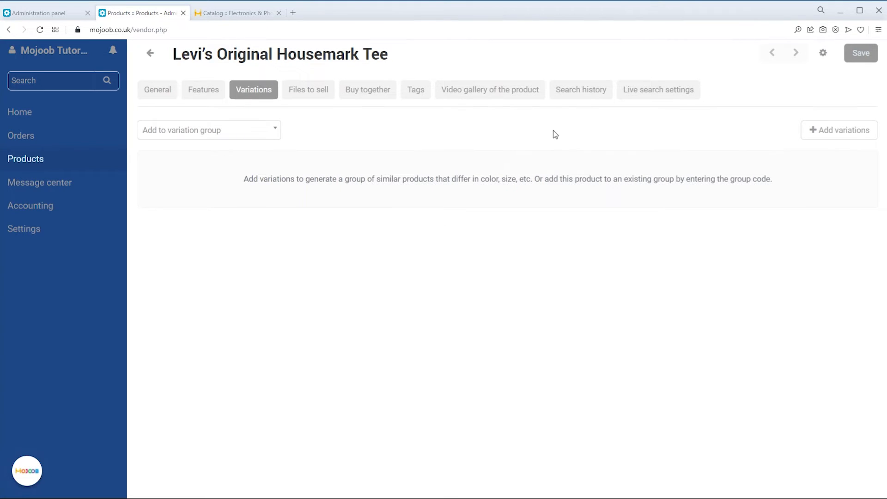
pyautogui.click(306, 92)
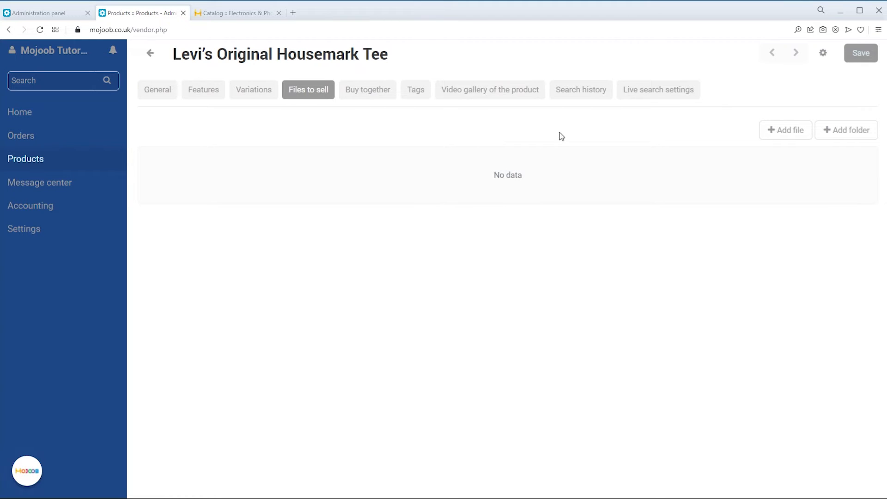
pyautogui.click(791, 132)
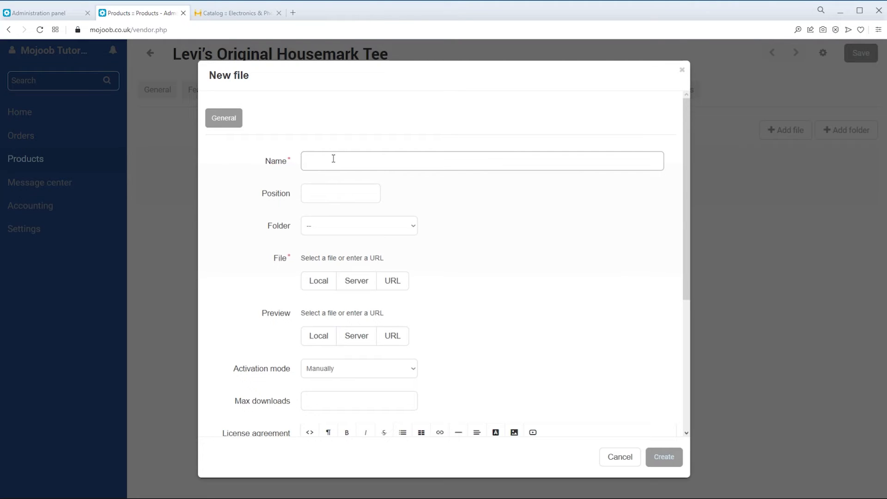
pyautogui.write('Installation')
pyautogui.click(336, 195)
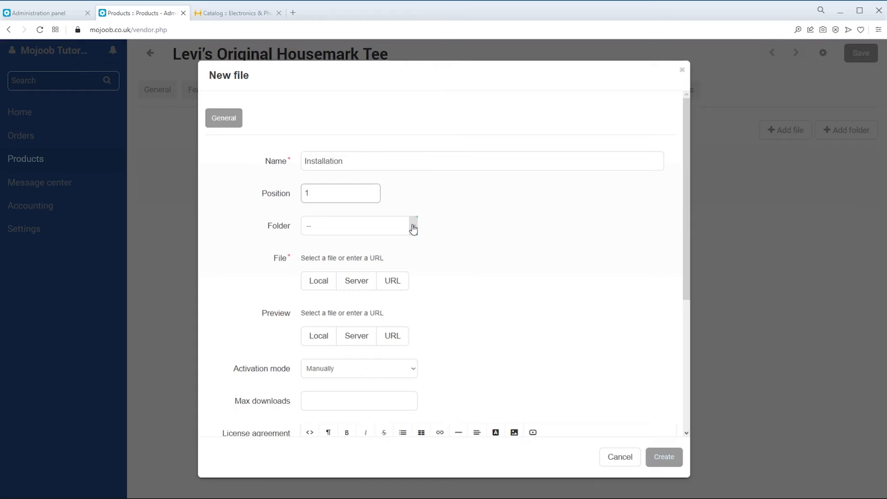
pyautogui.click(308, 283)
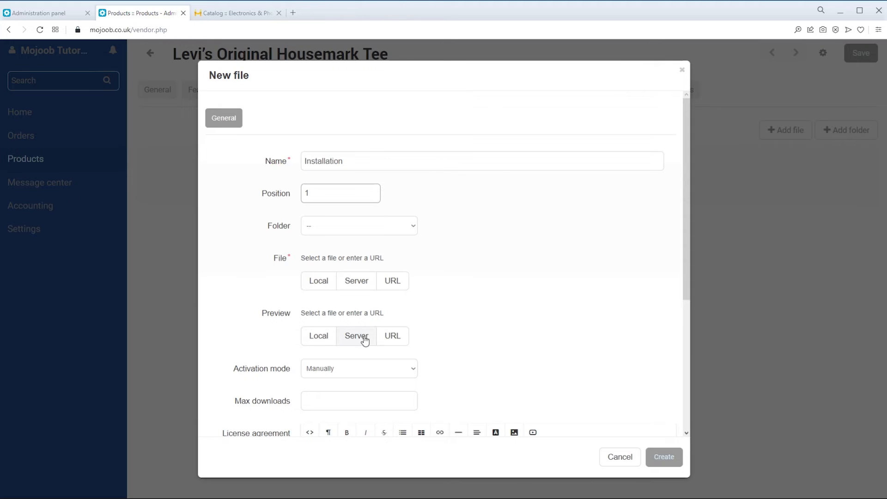
# Step: Check the new file's activation modes and set its maximum downloads to 4
pyautogui.scroll(-3, 501, 284)
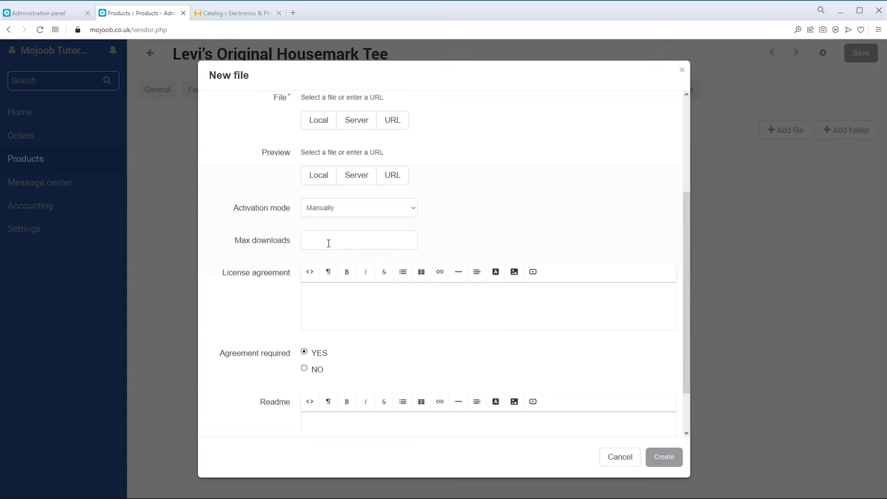
pyautogui.click(343, 208)
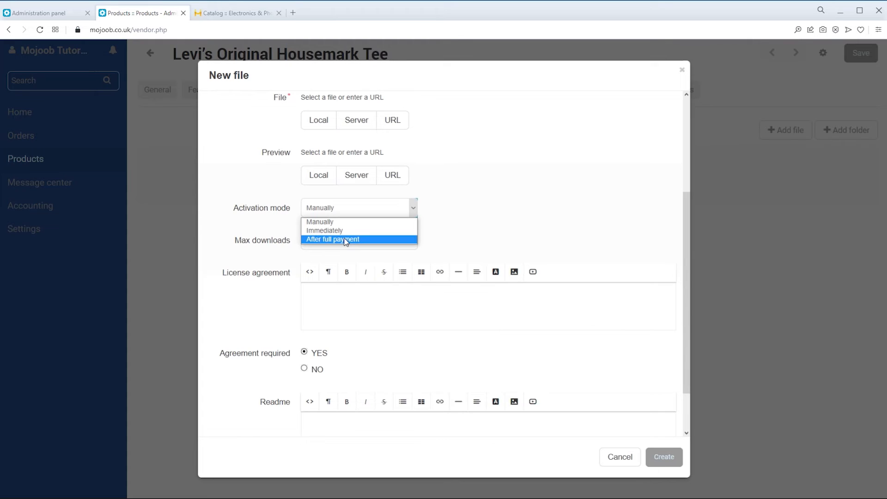
pyautogui.click(344, 209)
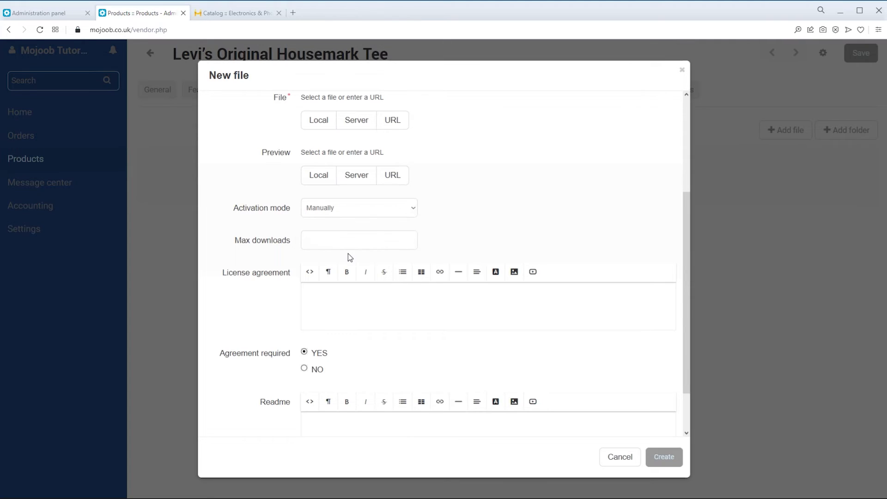
pyautogui.click(321, 239)
pyautogui.write('4')
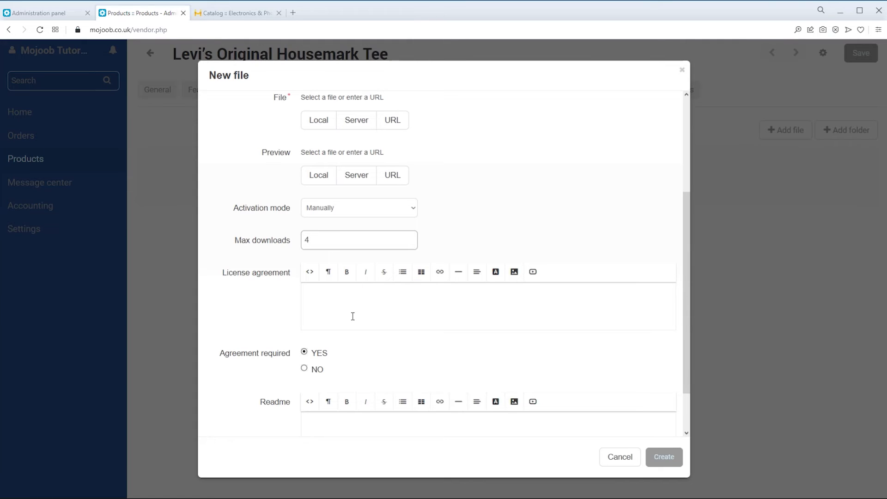
# Step: Go through the new file's licence agreement, agreement requirement and Readme settings, and cancel the file
pyautogui.click(349, 310)
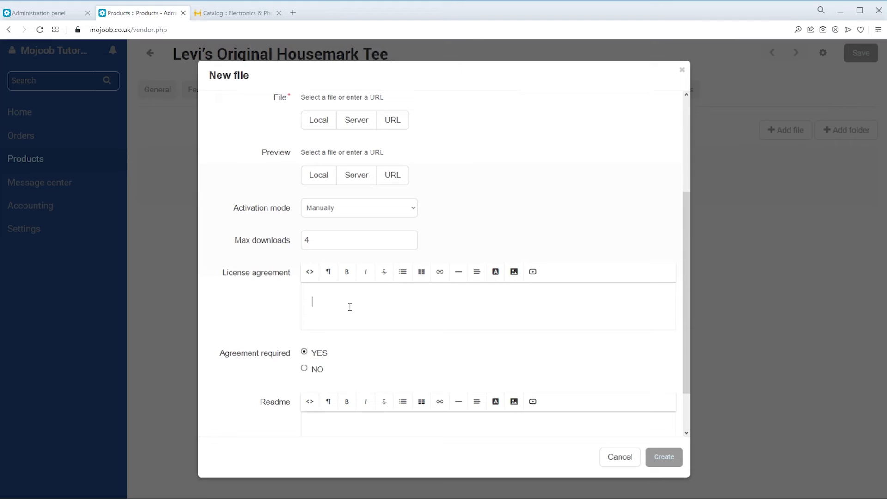
pyautogui.click(304, 368)
pyautogui.click(304, 353)
pyautogui.click(325, 421)
pyautogui.scroll(-1, 325, 418)
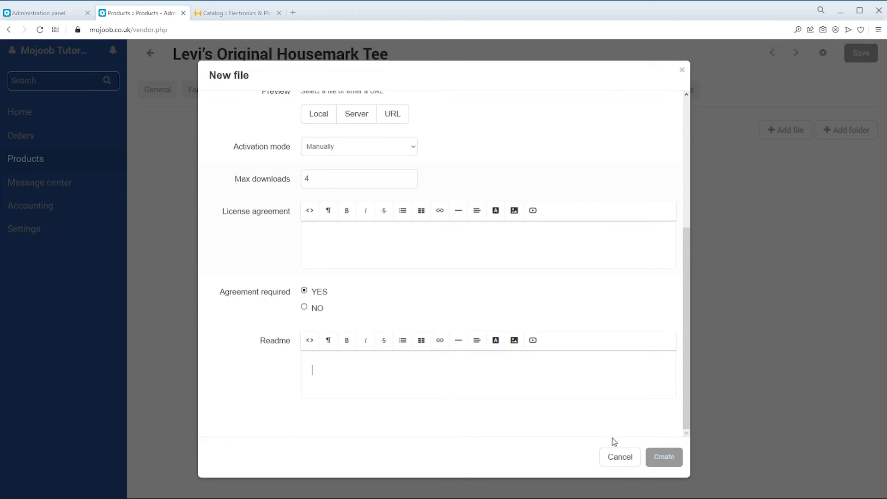
pyautogui.click(627, 460)
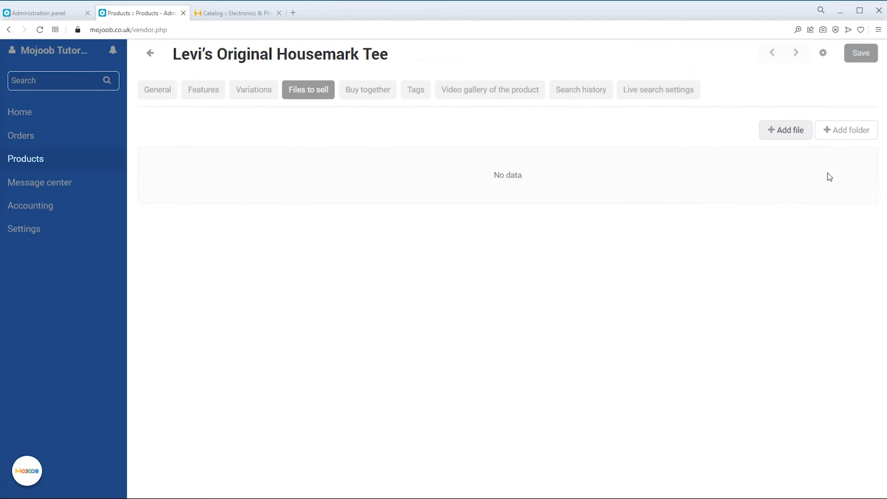
# Step: Look at the new folder form for files to sell without creating a folder
pyautogui.click(848, 132)
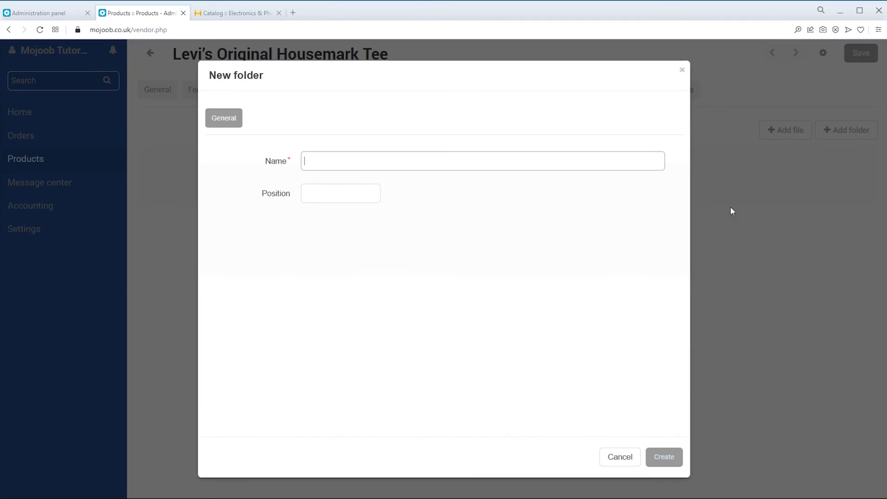
pyautogui.click(616, 458)
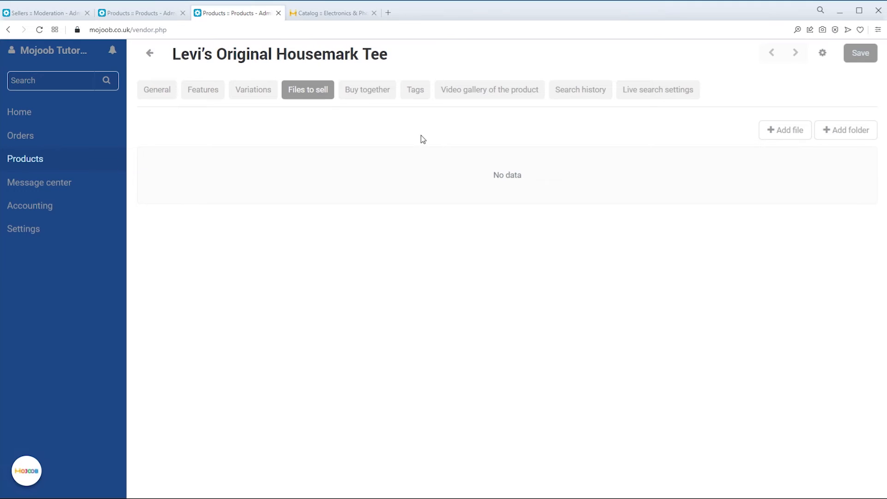
# Step: Begin a Buy together combination named Levi's for the T-shirt and look at its product selection
pyautogui.click(368, 90)
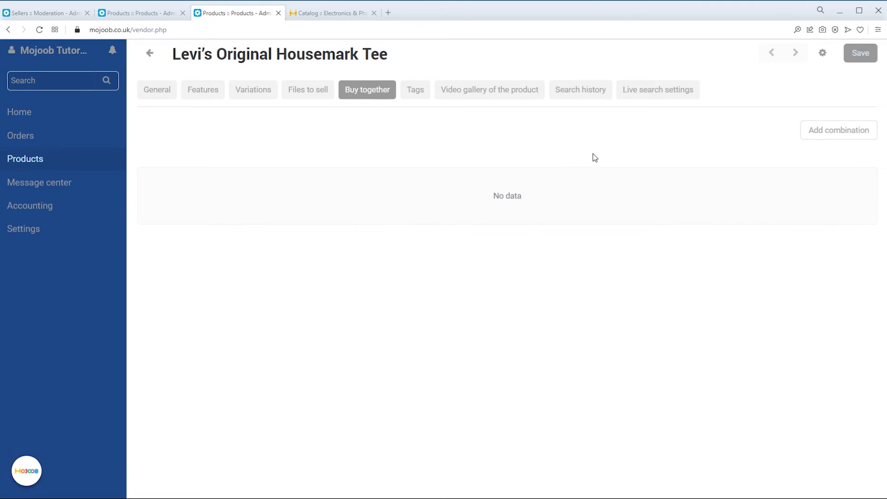
pyautogui.click(846, 131)
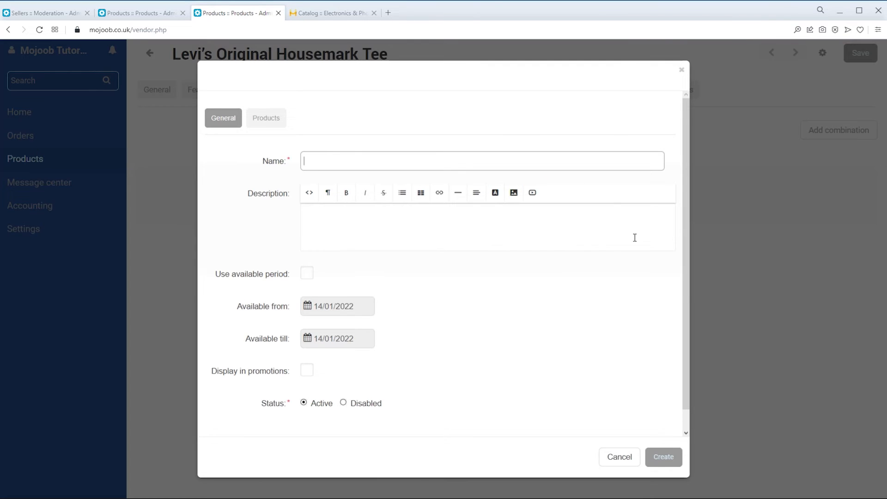
pyautogui.write("evi's")
pyautogui.click(277, 120)
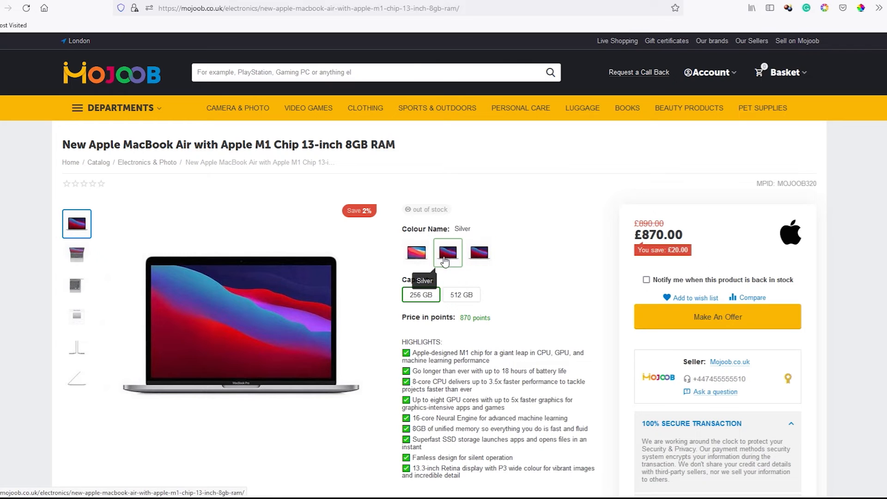
# Step: Examine the Macbook & iPhone combination offer on the MacBook Air's storefront page
pyautogui.scroll(-7, 507, 290)
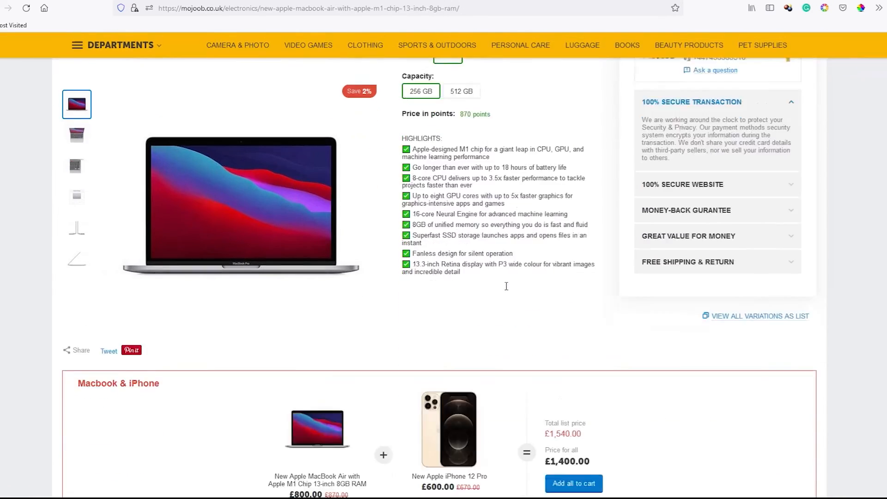
pyautogui.scroll(-2, 507, 288)
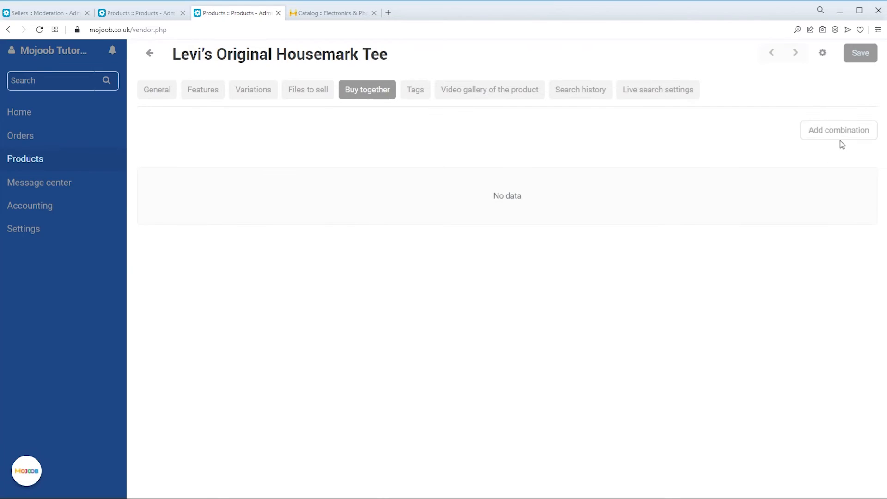
# Step: Start a new Buy together combination, enable its available period and check the from and till date choices
pyautogui.click(840, 134)
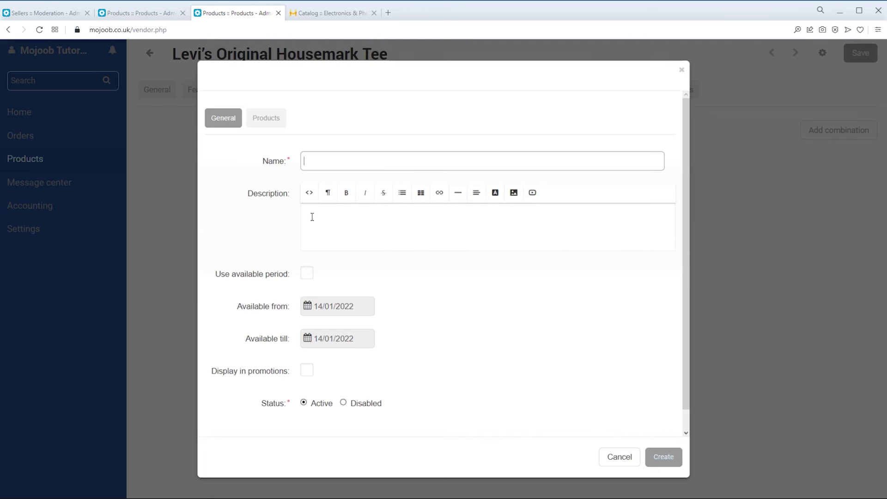
pyautogui.click(308, 275)
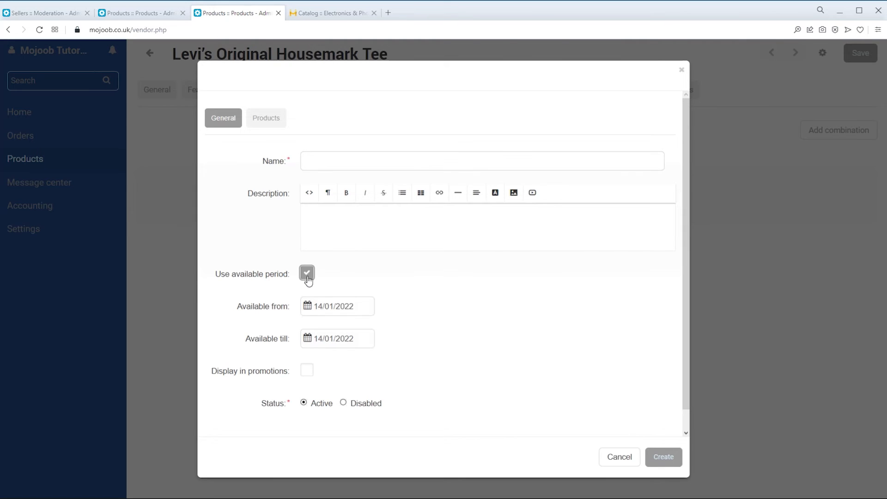
pyautogui.click(325, 306)
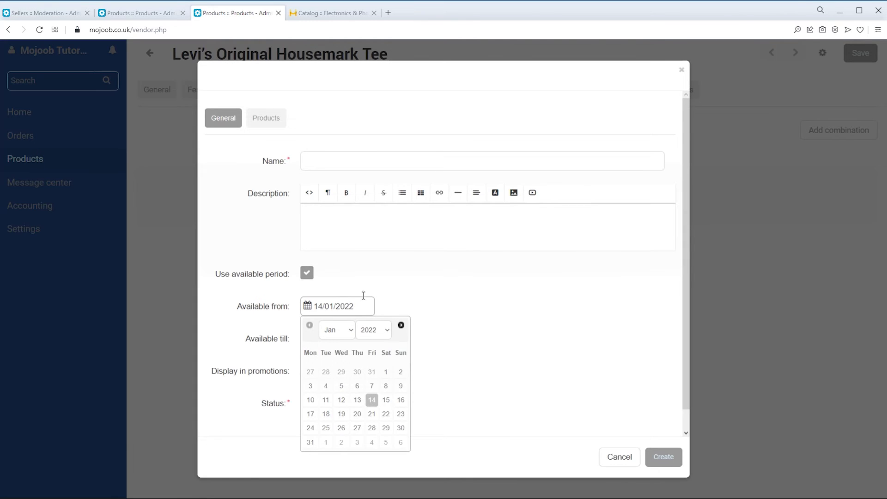
pyautogui.click(415, 293)
pyautogui.click(326, 337)
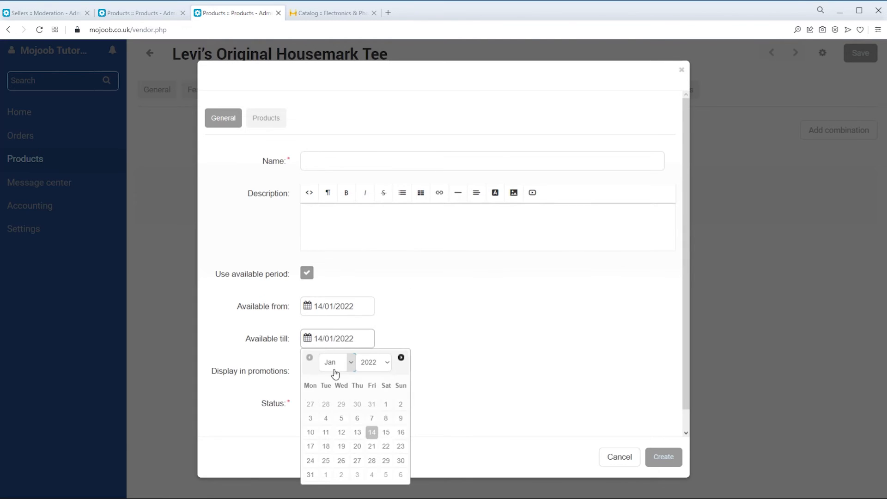
pyautogui.click(384, 365)
pyautogui.click(384, 369)
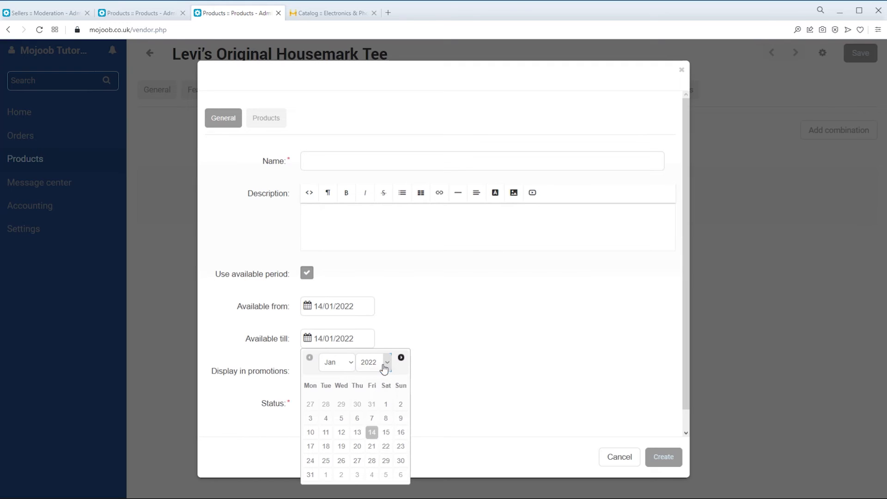
pyautogui.click(424, 329)
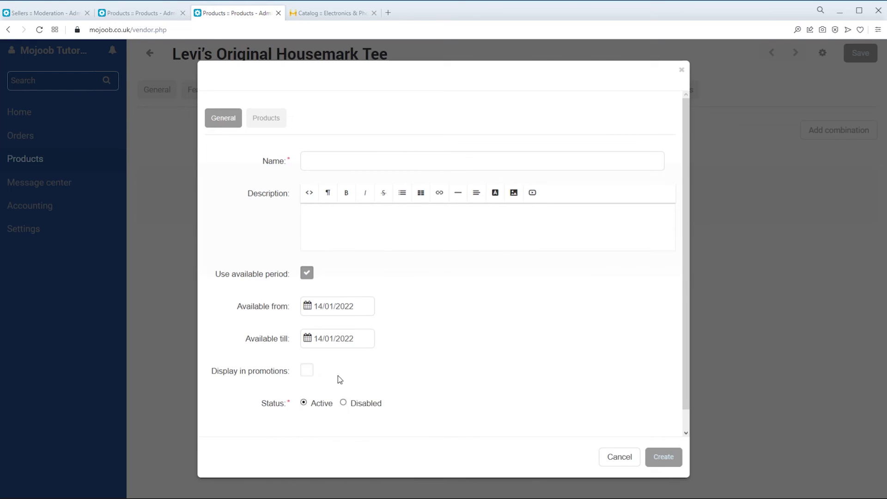
# Step: Try the combination's promotion display and Active or Disabled status options, and cancel the combination
pyautogui.click(307, 373)
pyautogui.click(306, 371)
pyautogui.click(304, 407)
pyautogui.click(345, 404)
pyautogui.click(304, 403)
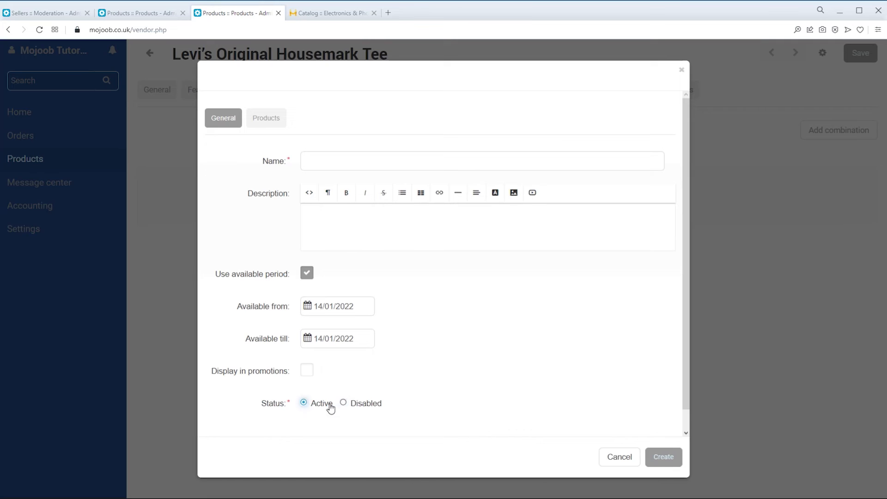
pyautogui.click(615, 458)
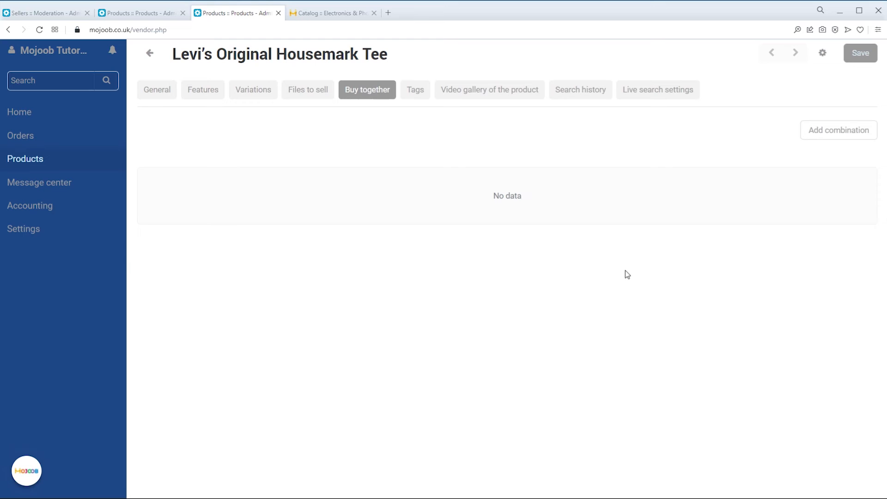
# Step: Add the tags Levi's and Levi's Men T-Shirts to the product
pyautogui.click(415, 95)
pyautogui.click(343, 129)
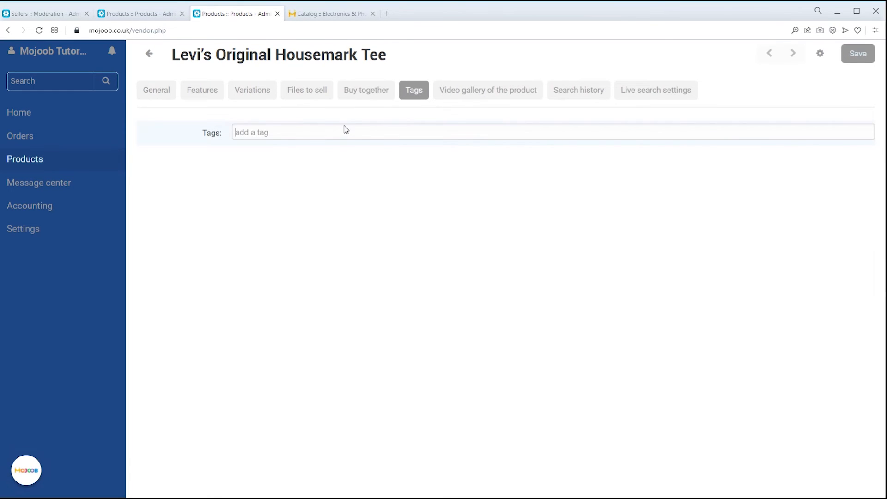
pyautogui.write("Levi's")
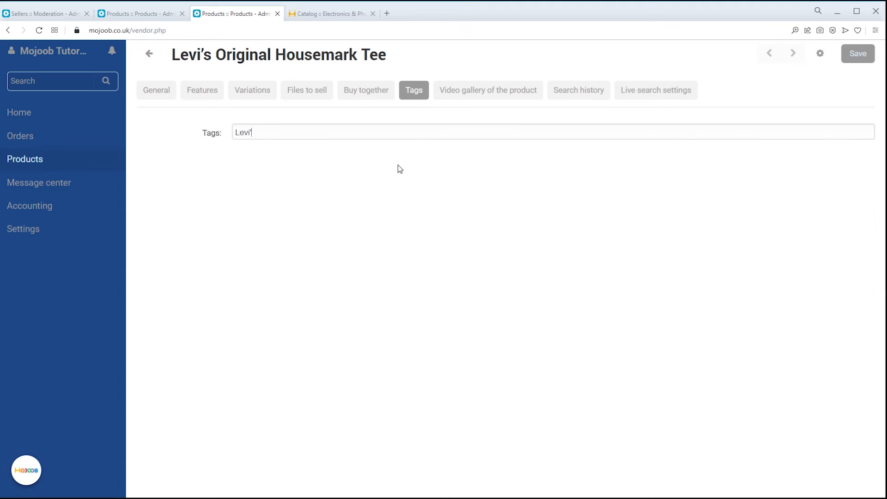
pyautogui.press('Return')
pyautogui.write("Levi's Levi")
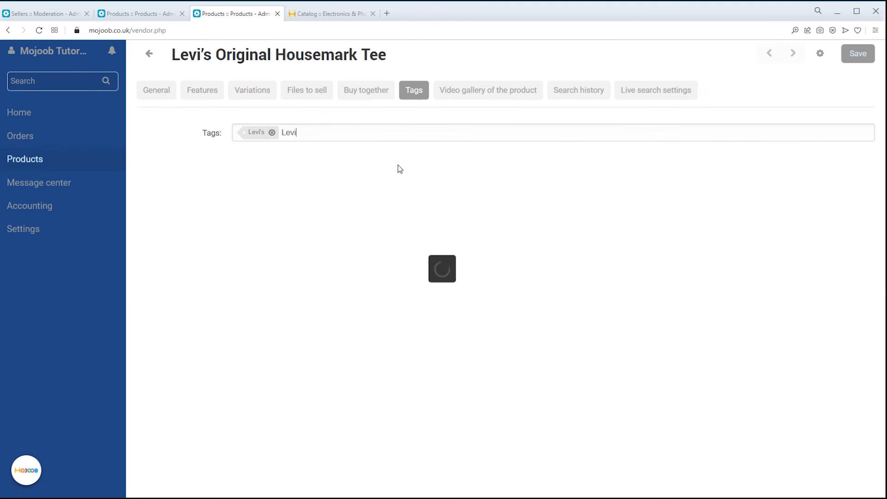
pyautogui.write(' Men T')
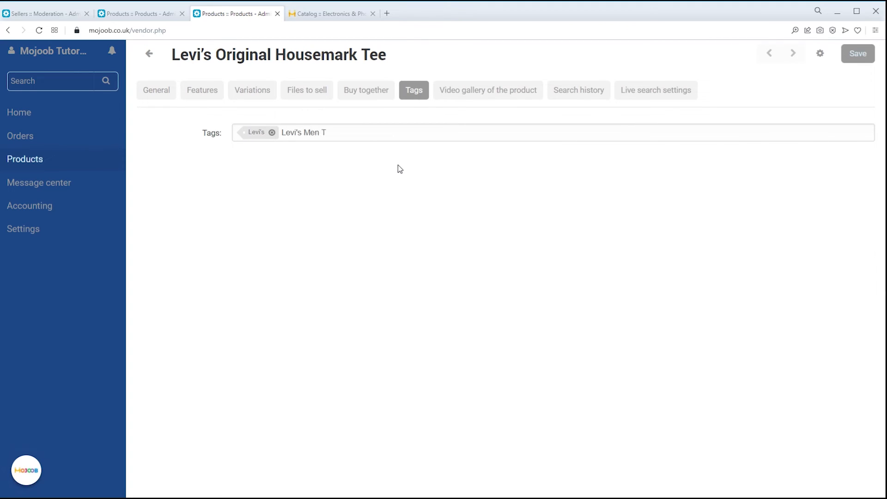
pyautogui.write('-Shirts')
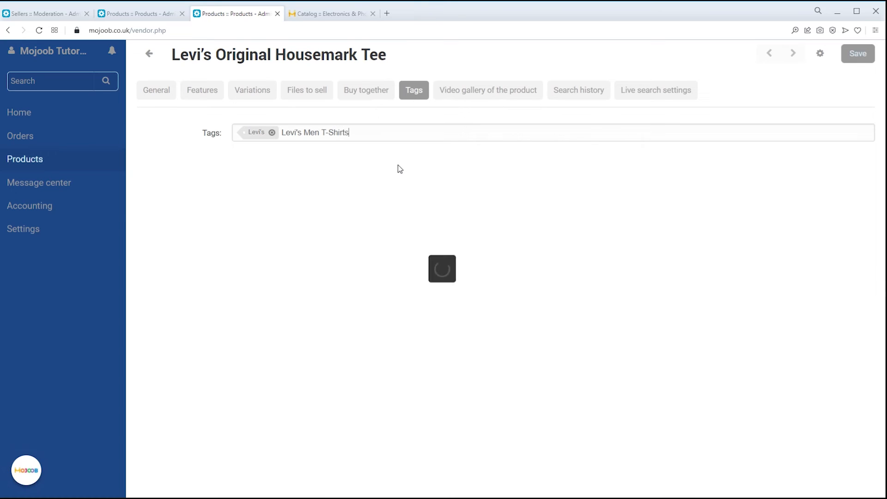
pyautogui.press('Return')
# Step: Add the further product tags Men T-Shirts and T-Shirts
pyautogui.write('Men ')
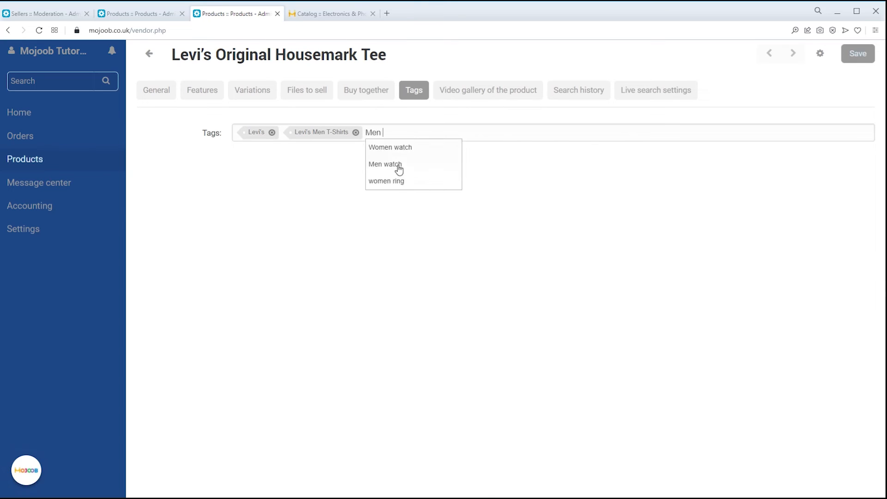
pyautogui.write('T-Shirts')
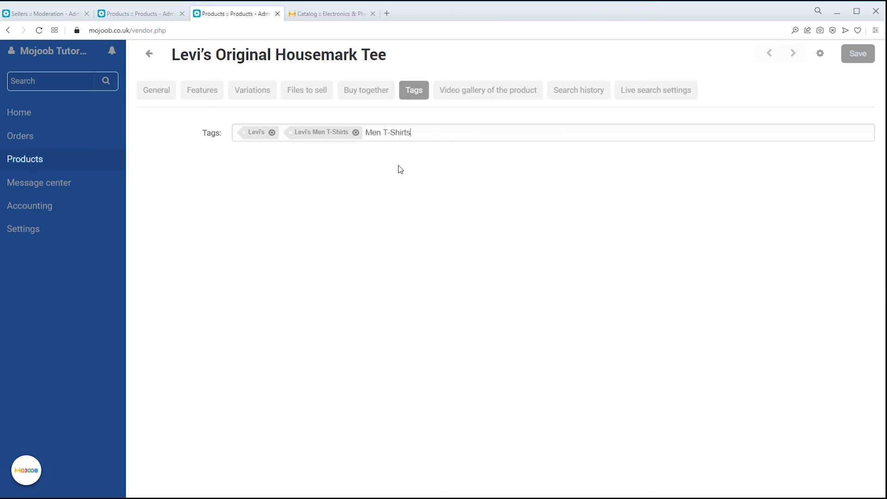
pyautogui.press('Return')
pyautogui.write('T-')
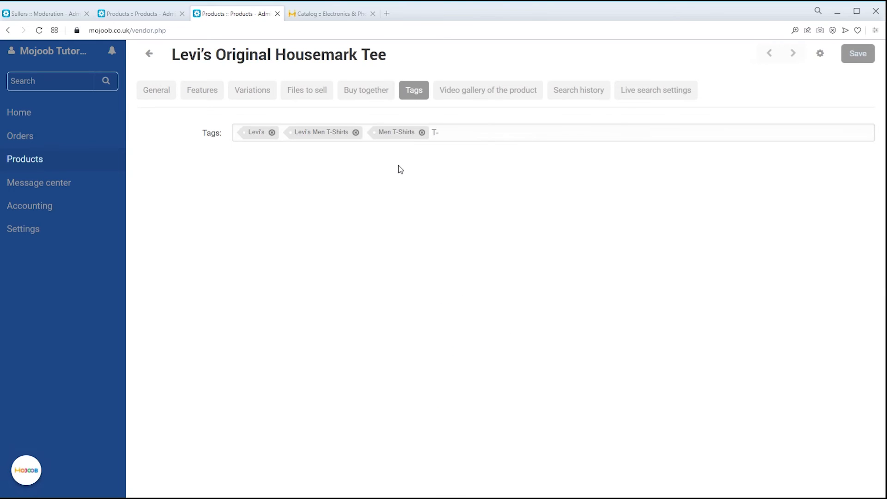
pyautogui.write('Shirts')
pyautogui.press('Return')
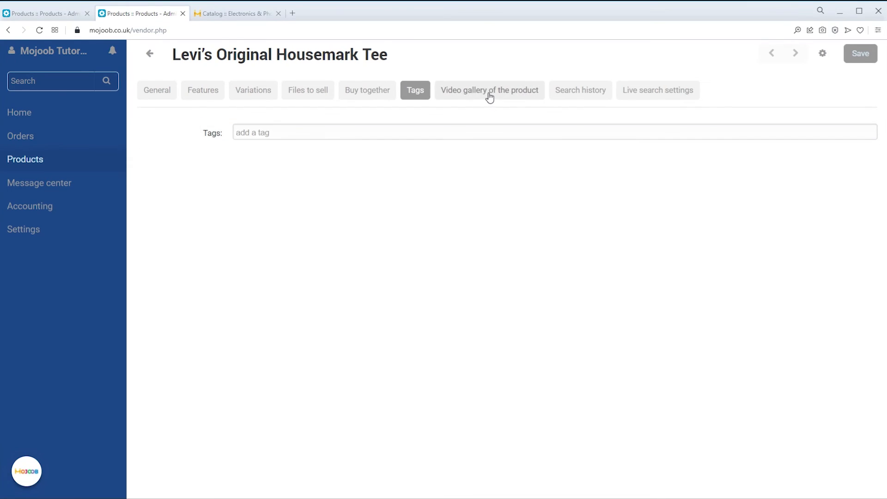
# Step: Go to the product's video gallery settings and look at the Youtube and Vimeo video types
pyautogui.click(489, 91)
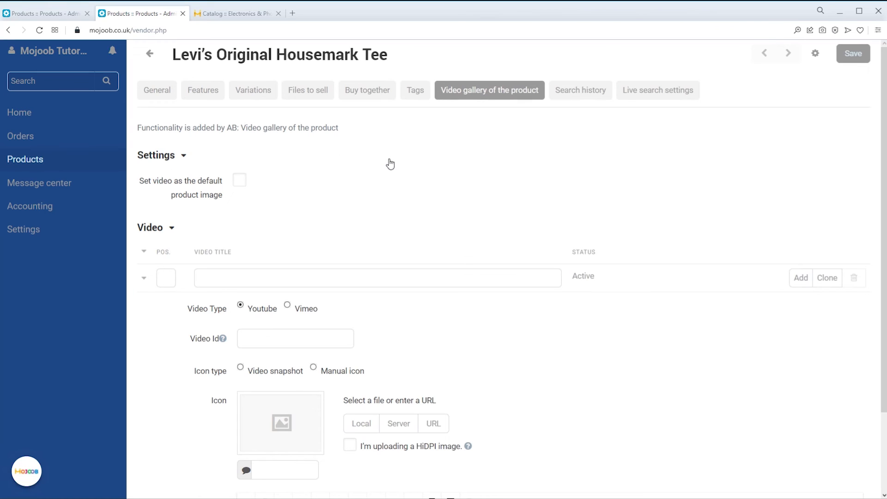
pyautogui.click(288, 305)
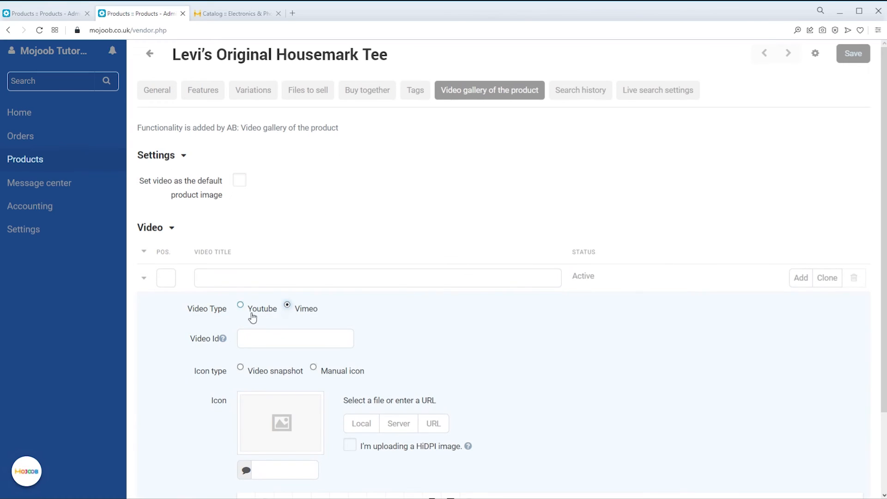
pyautogui.click(240, 305)
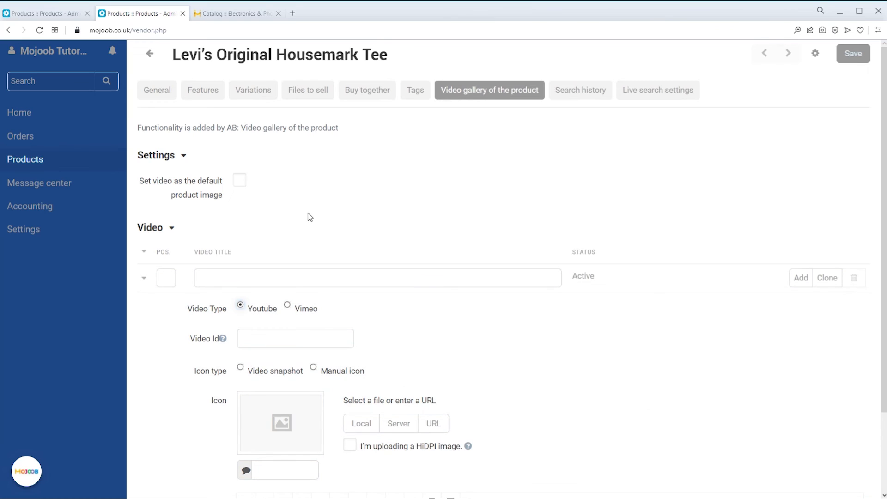
# Step: Play the product video on the MacBook Air's storefront page and return to the T-shirt's video gallery
pyautogui.click(248, 15)
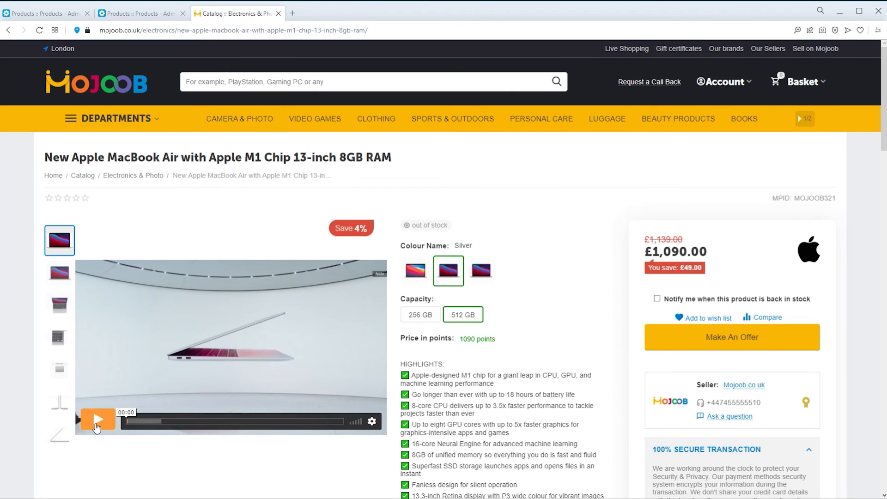
pyautogui.click(97, 424)
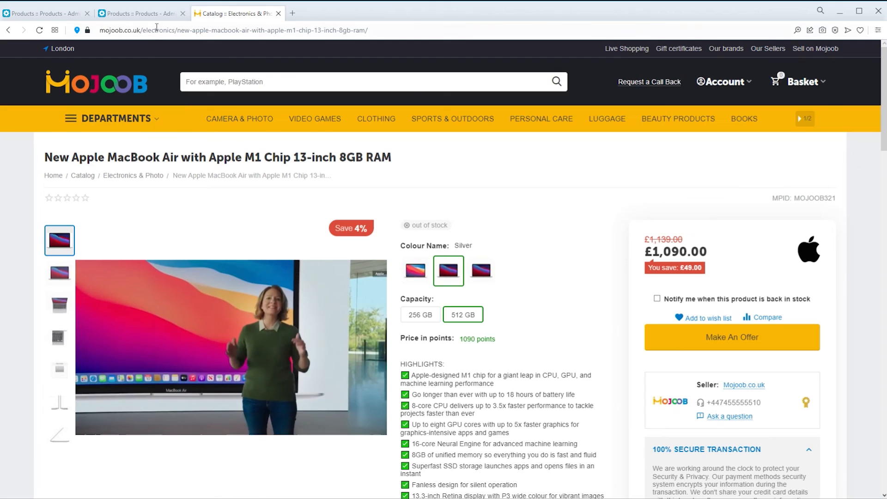
pyautogui.click(154, 14)
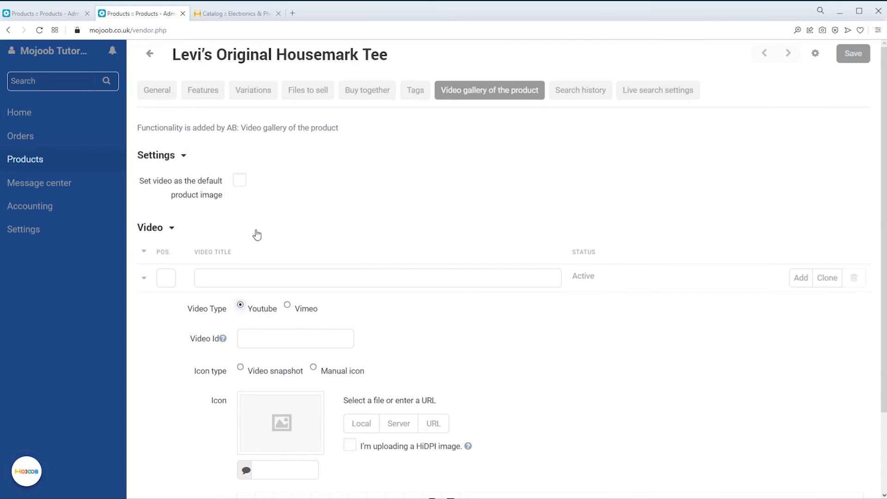
# Step: Set the video as the default product image
pyautogui.click(241, 181)
pyautogui.click(240, 182)
pyautogui.click(240, 182)
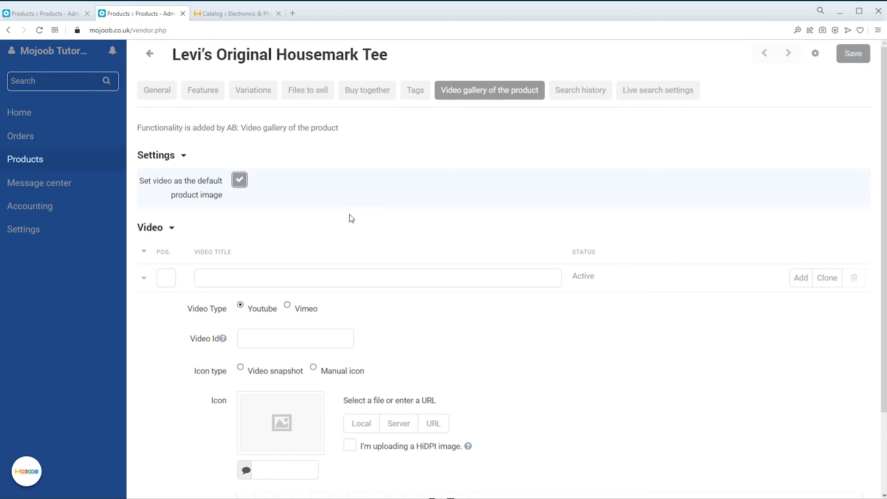
# Step: Set the video type to Youtube and enter 501430066 as the video ID
pyautogui.scroll(-2, 346, 221)
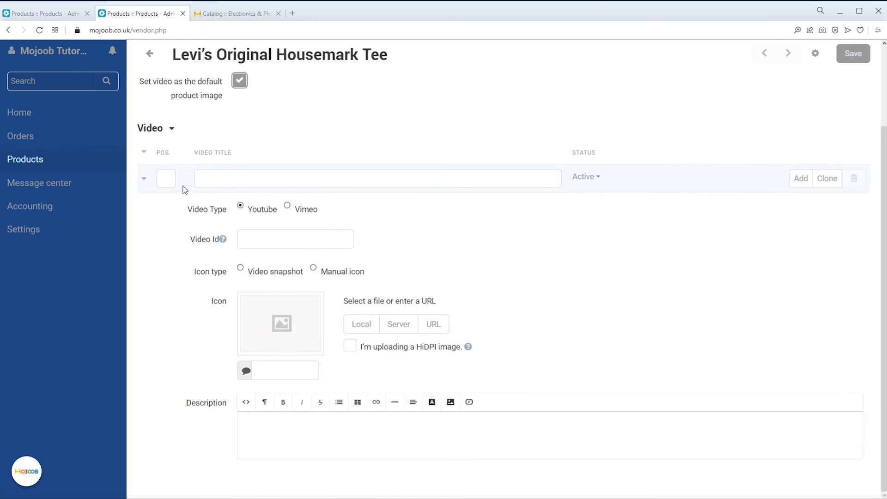
pyautogui.click(288, 206)
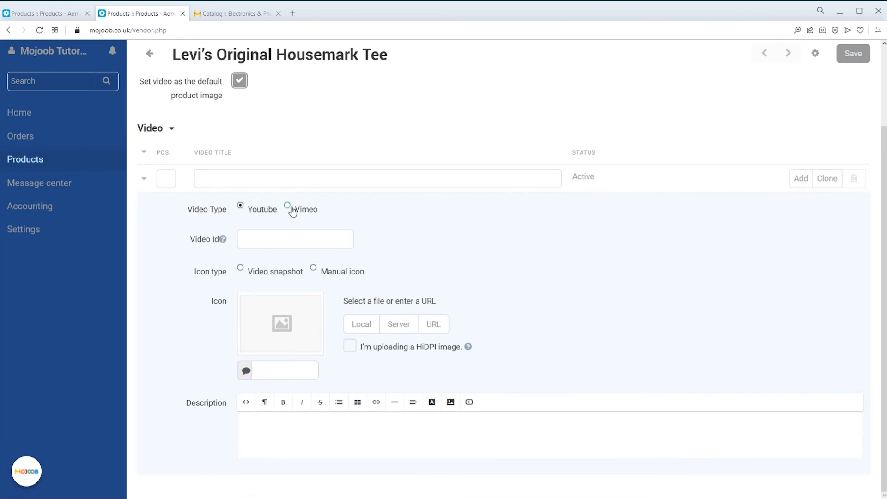
pyautogui.click(241, 206)
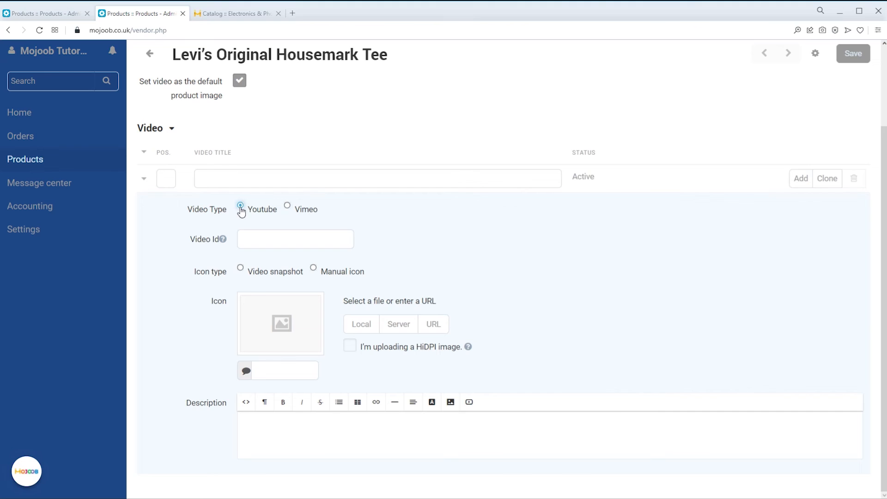
pyautogui.click(253, 238)
pyautogui.write('501430066')
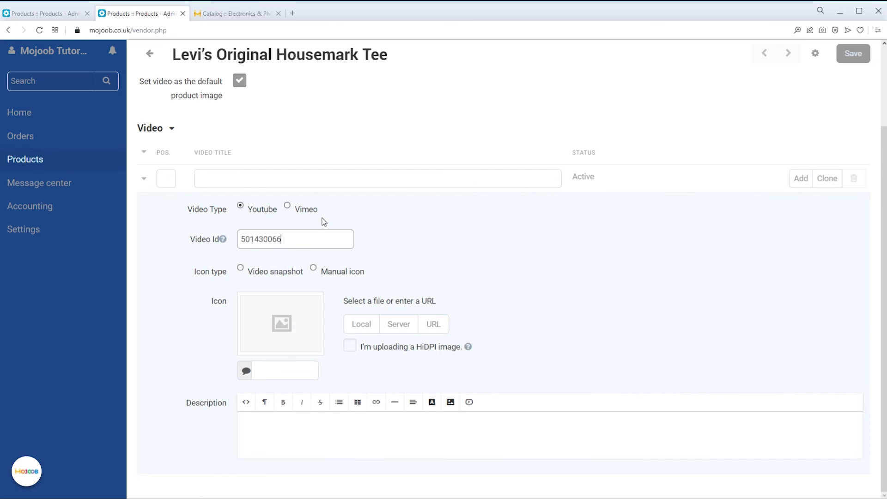
pyautogui.click(397, 240)
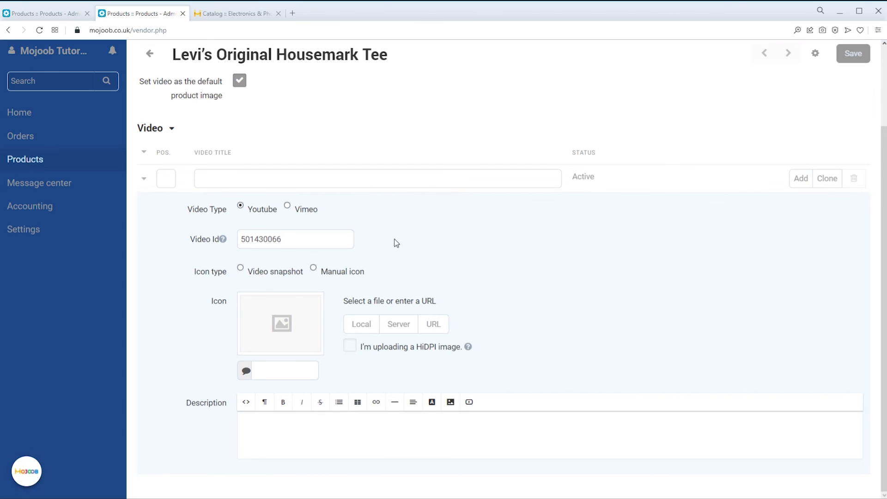
# Step: Set the video's icon type to Manual icon and enter Macbook as its description
pyautogui.click(241, 270)
pyautogui.click(313, 268)
pyautogui.click(299, 457)
pyautogui.write('Macbook')
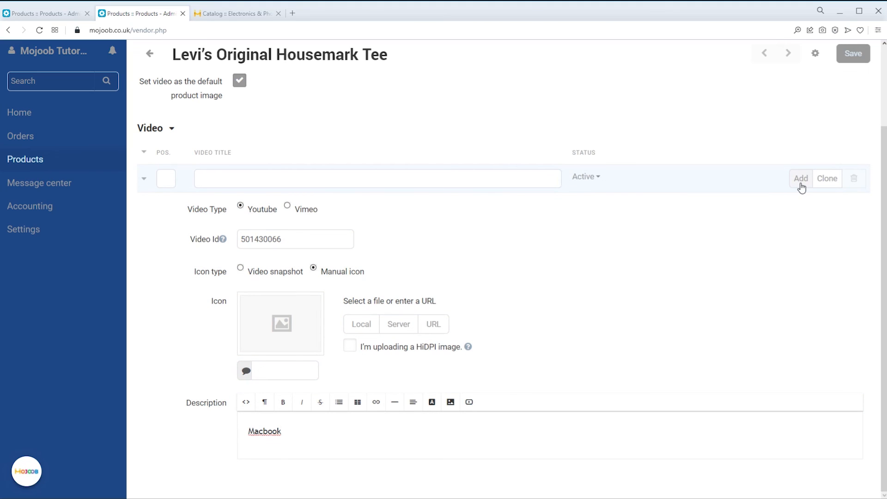
# Step: Clone the Macbook video entry in the product's video gallery
pyautogui.click(830, 184)
pyautogui.scroll(-5, 707, 234)
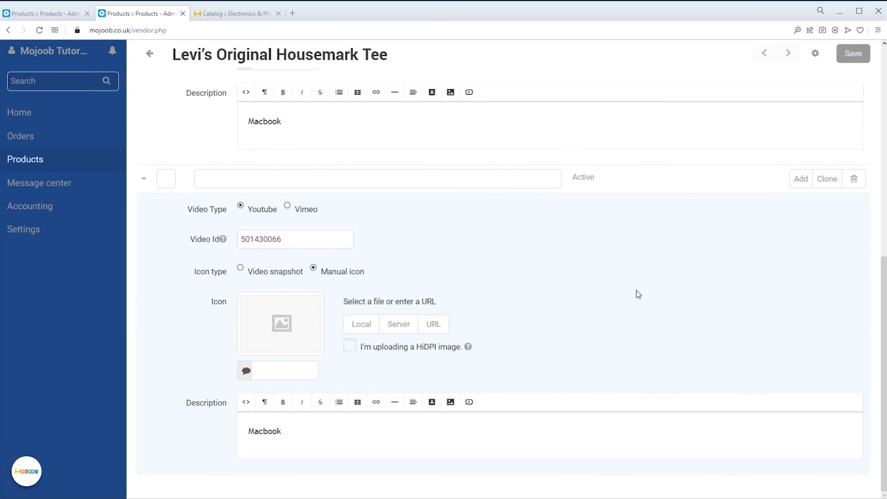
pyautogui.scroll(8, 779, 234)
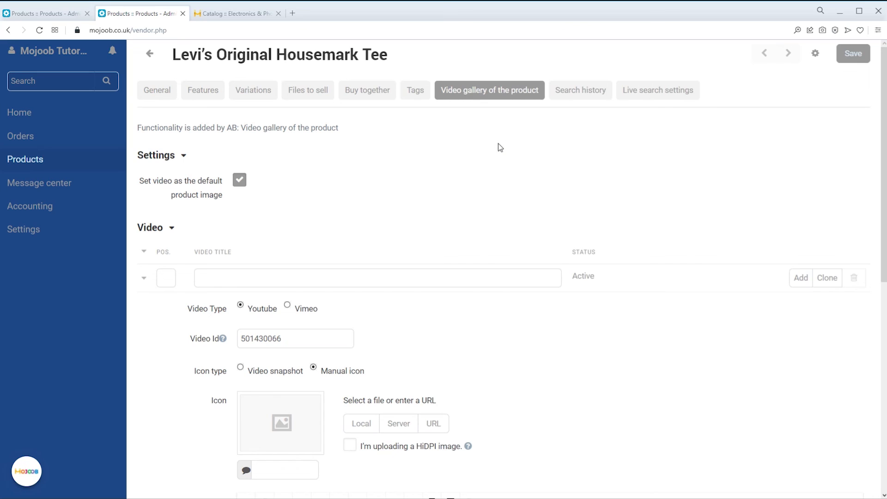
# Step: Review the T-shirt's search history and the stop words field in its live search settings
pyautogui.click(582, 90)
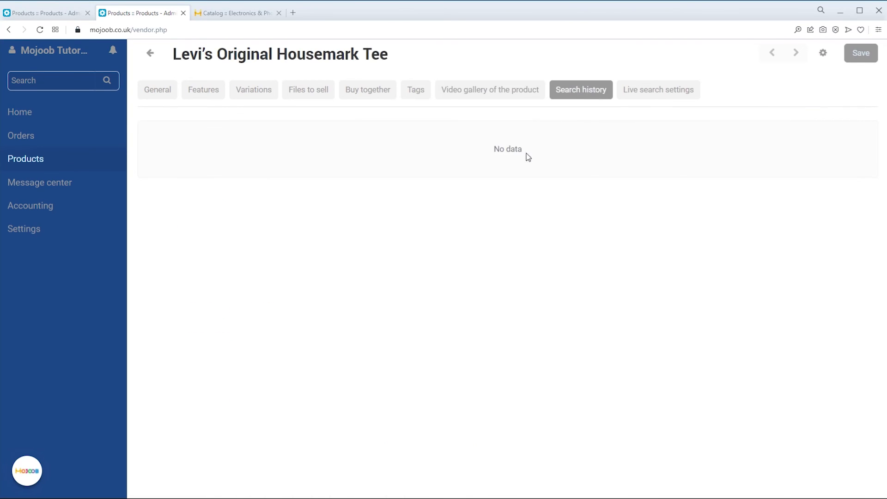
pyautogui.click(551, 151)
pyautogui.click(678, 91)
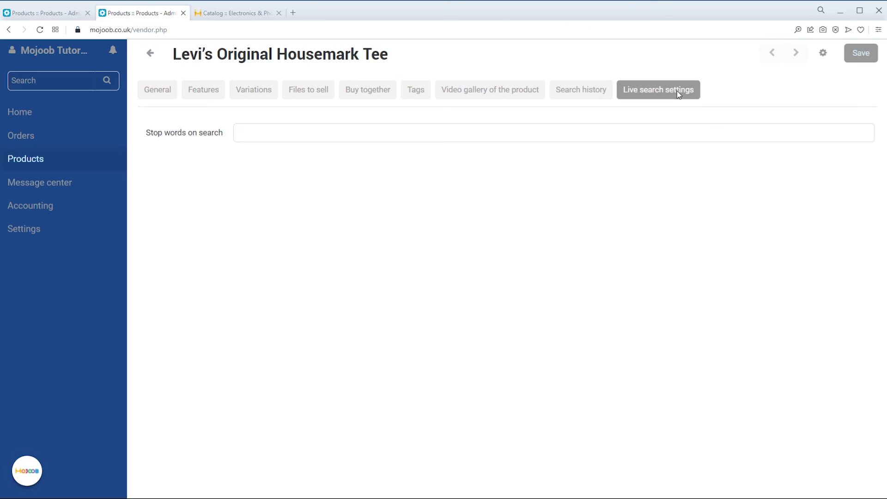
pyautogui.click(527, 137)
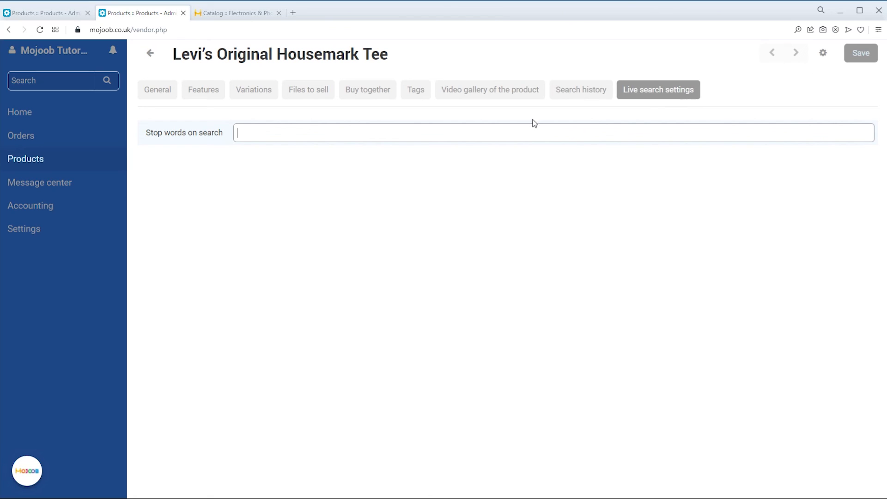
pyautogui.click(603, 204)
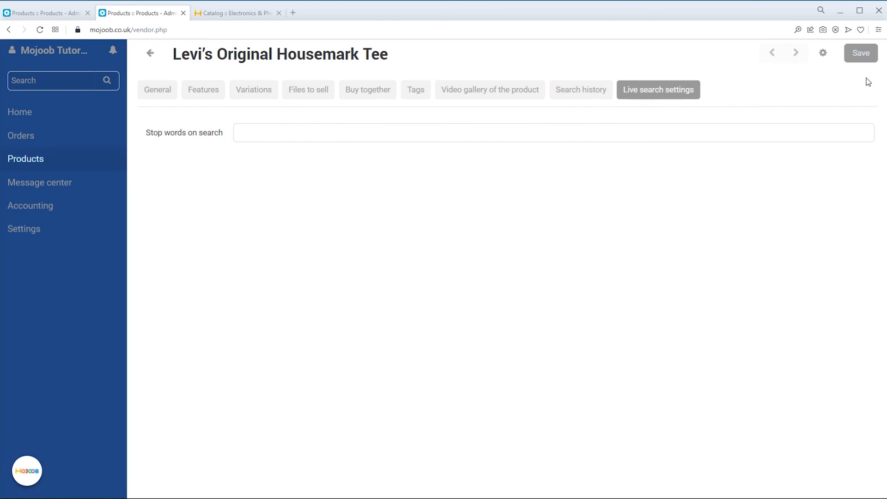
# Step: Save the Levi's Original Housemark Tee and open the product approval notification
pyautogui.click(861, 55)
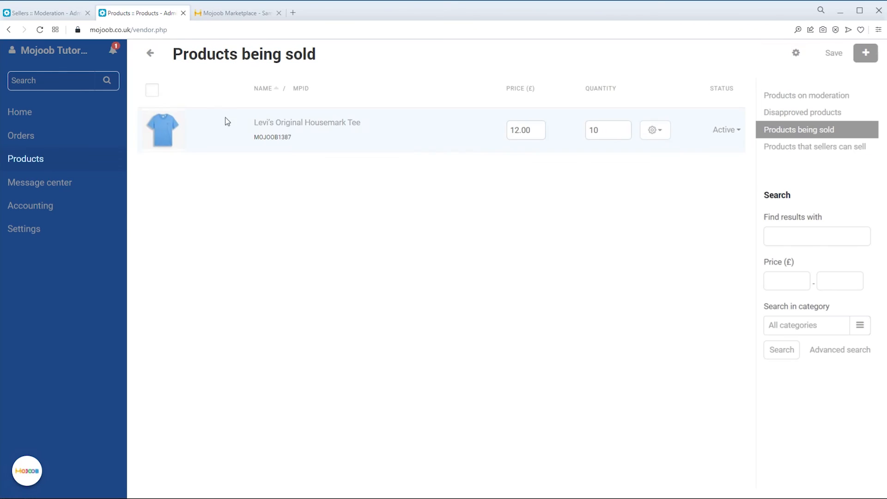
pyautogui.click(114, 51)
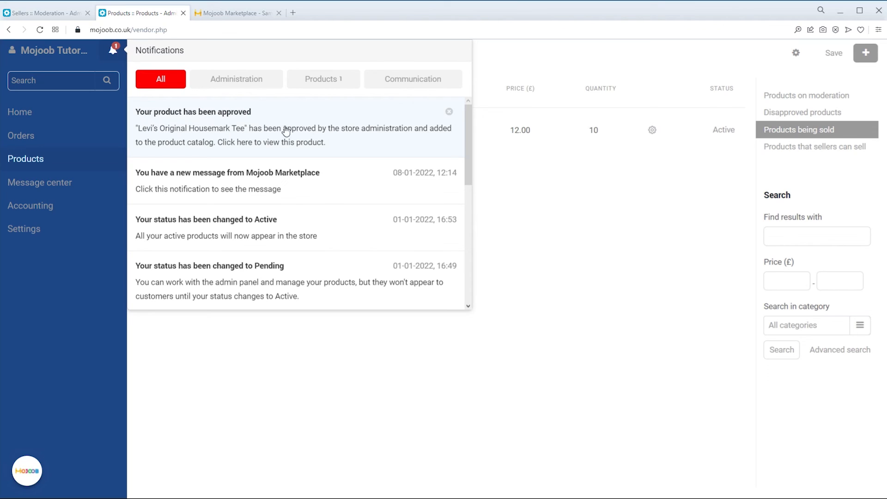
pyautogui.click(309, 134)
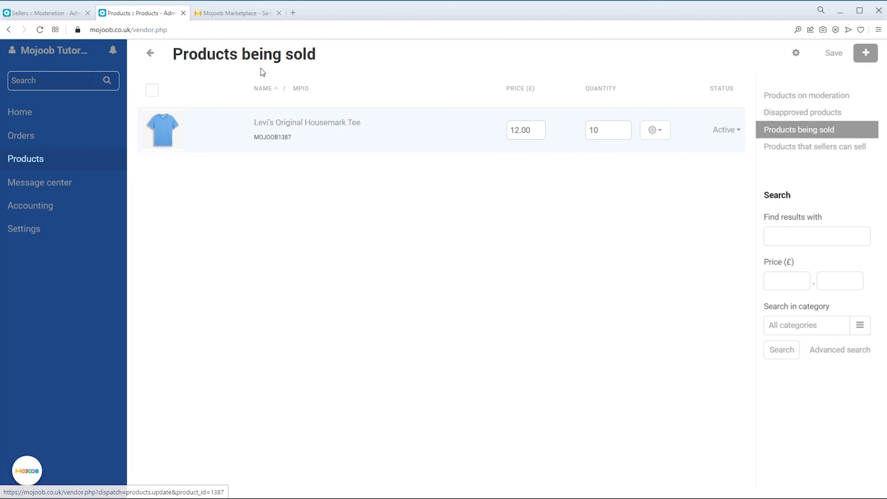
# Step: Switch to the Mojoob storefront and open the Levi's Original Housemark Tee from the New Arrival products
pyautogui.click(218, 15)
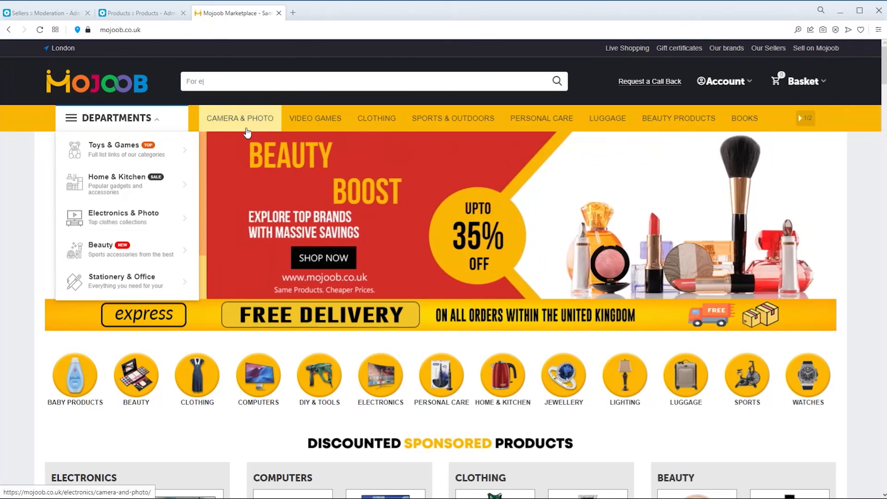
pyautogui.scroll(-10, 247, 133)
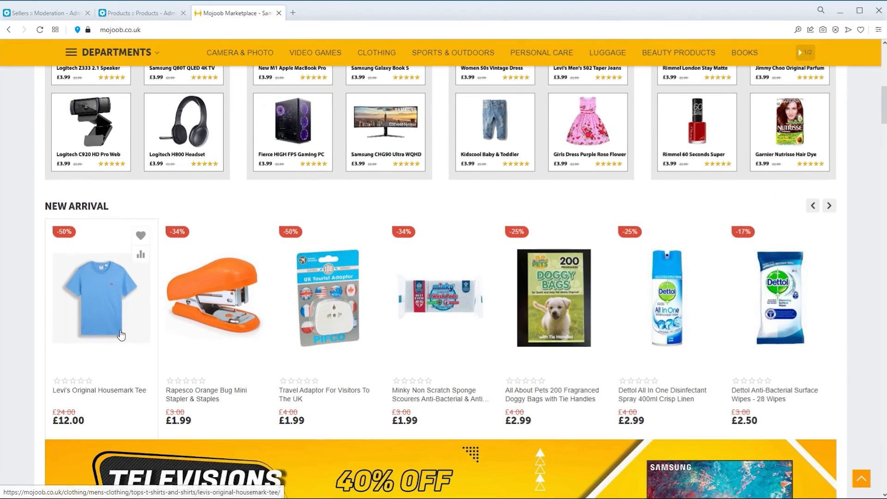
pyautogui.click(105, 322)
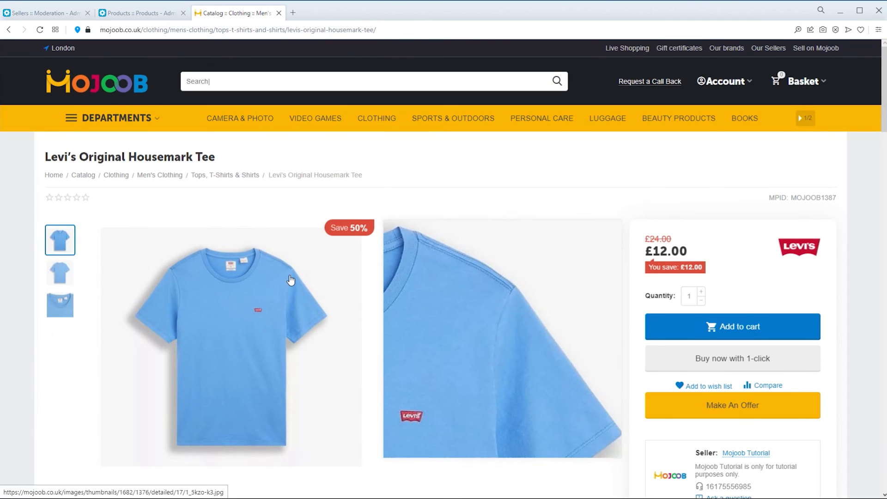
# Step: Examine the T-shirt's storefront page, including its second and third gallery images, highlights and description
pyautogui.scroll(-3, 291, 282)
pyautogui.scroll(-3, 290, 280)
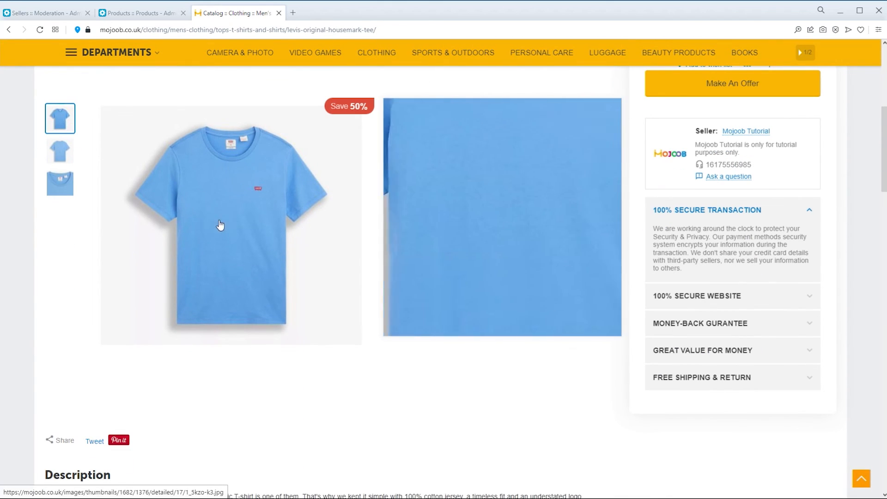
pyautogui.click(72, 153)
pyautogui.click(60, 183)
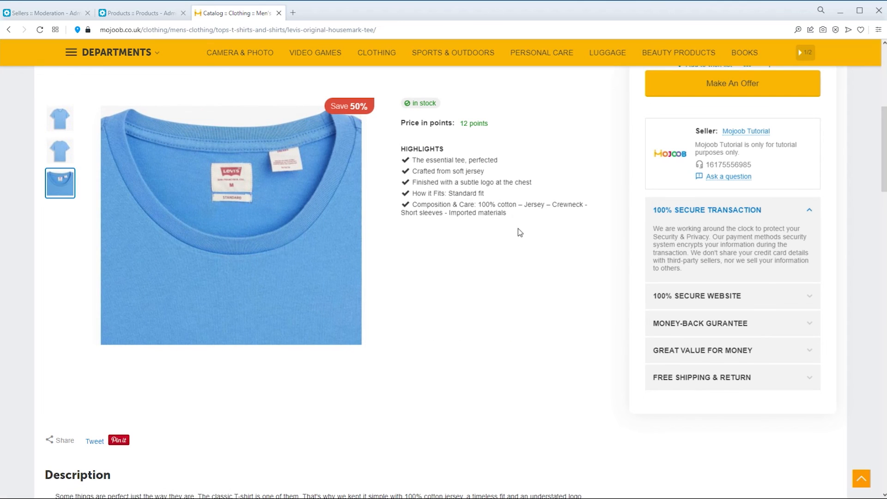
pyautogui.scroll(3, 517, 228)
pyautogui.scroll(-2, 519, 232)
pyautogui.scroll(-5, 519, 232)
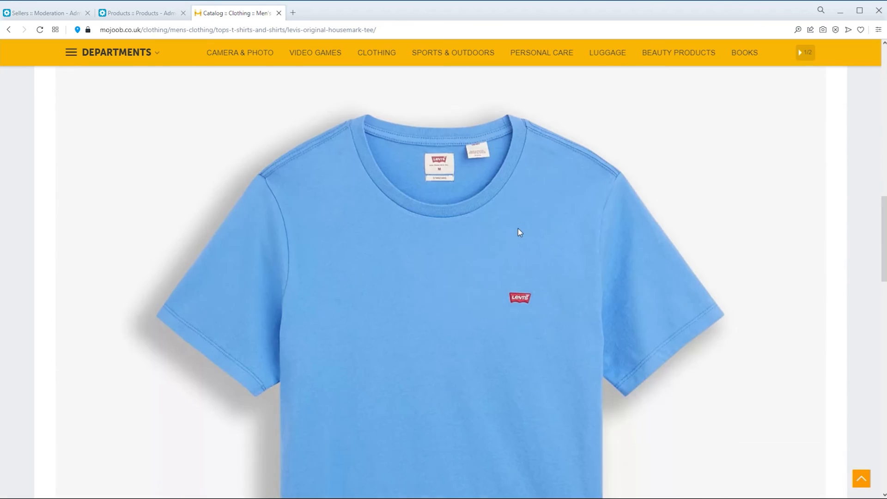
pyautogui.scroll(10, 518, 228)
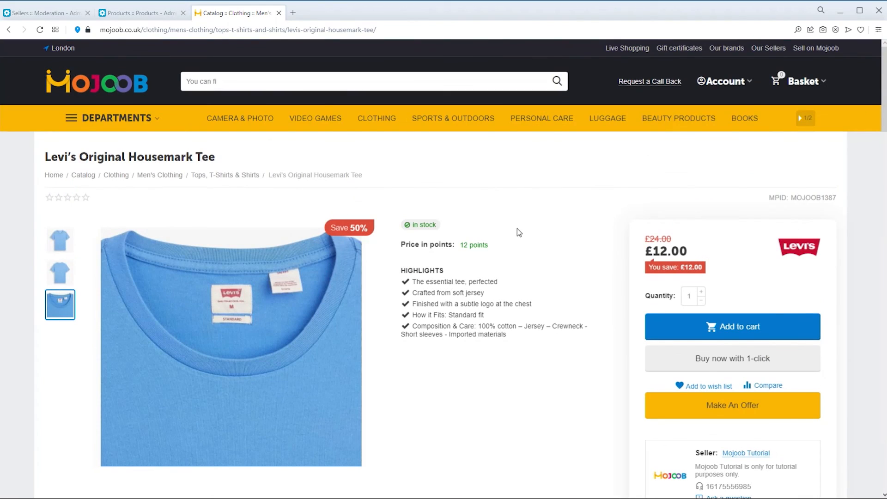